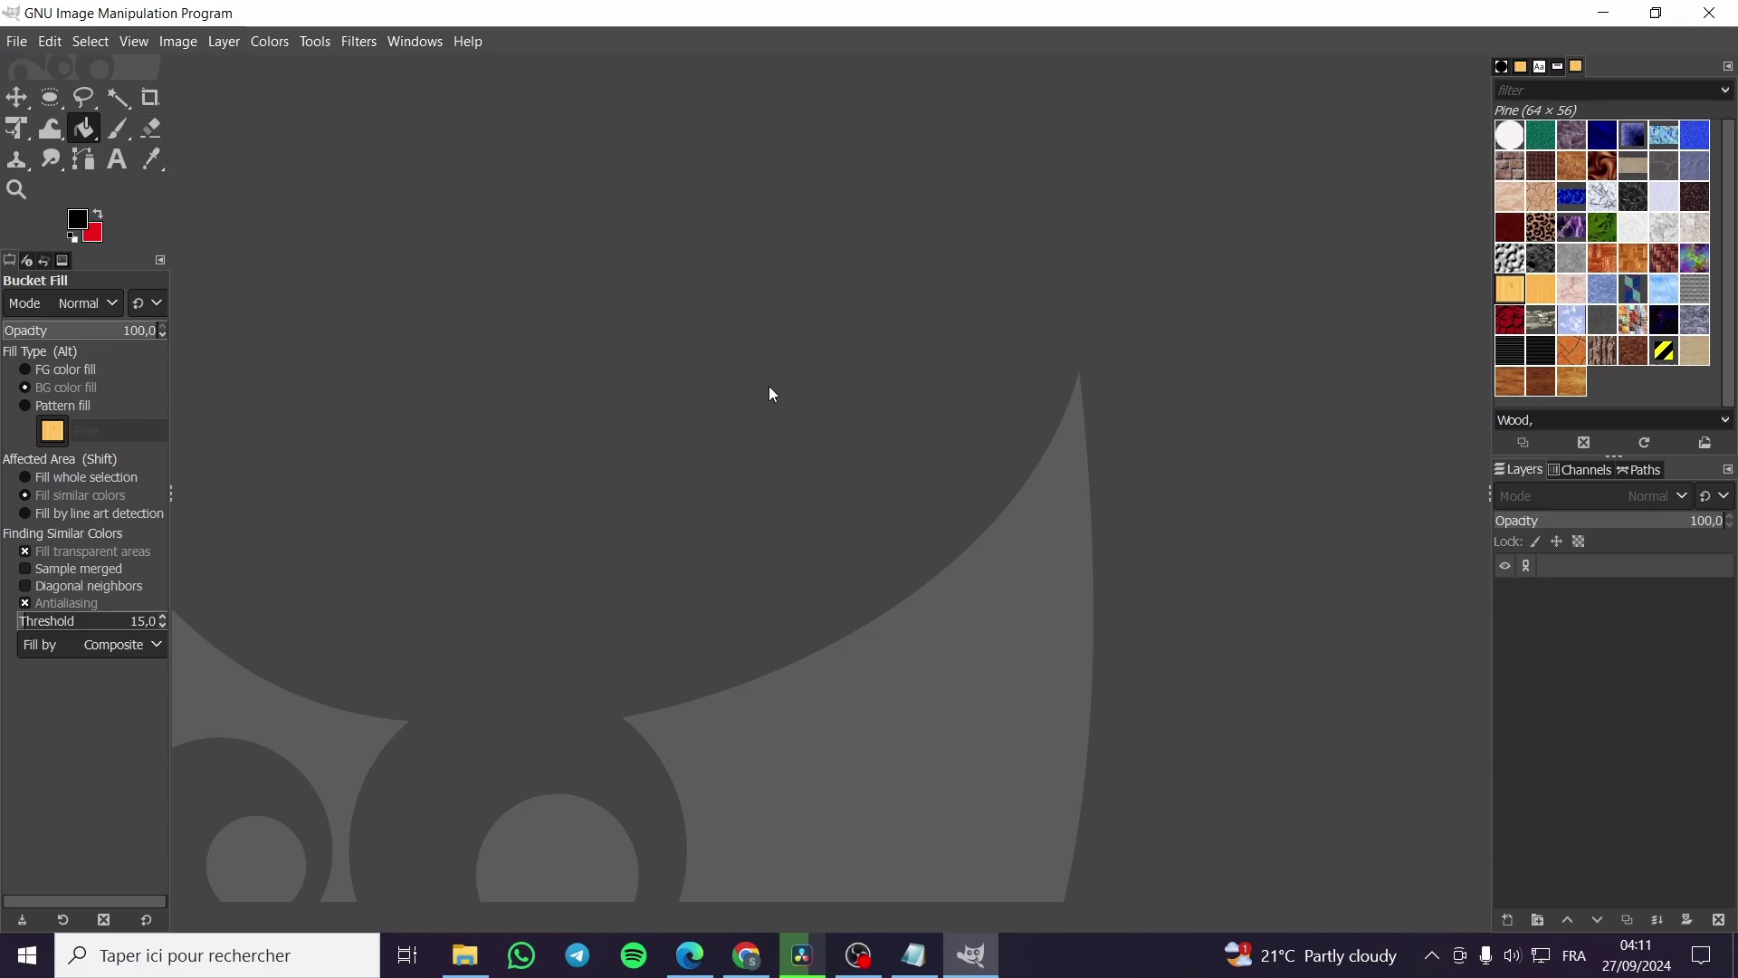
- Create a new image sized 1000 × 1000 pixels instead of 1920 × 1080
click(17, 42)
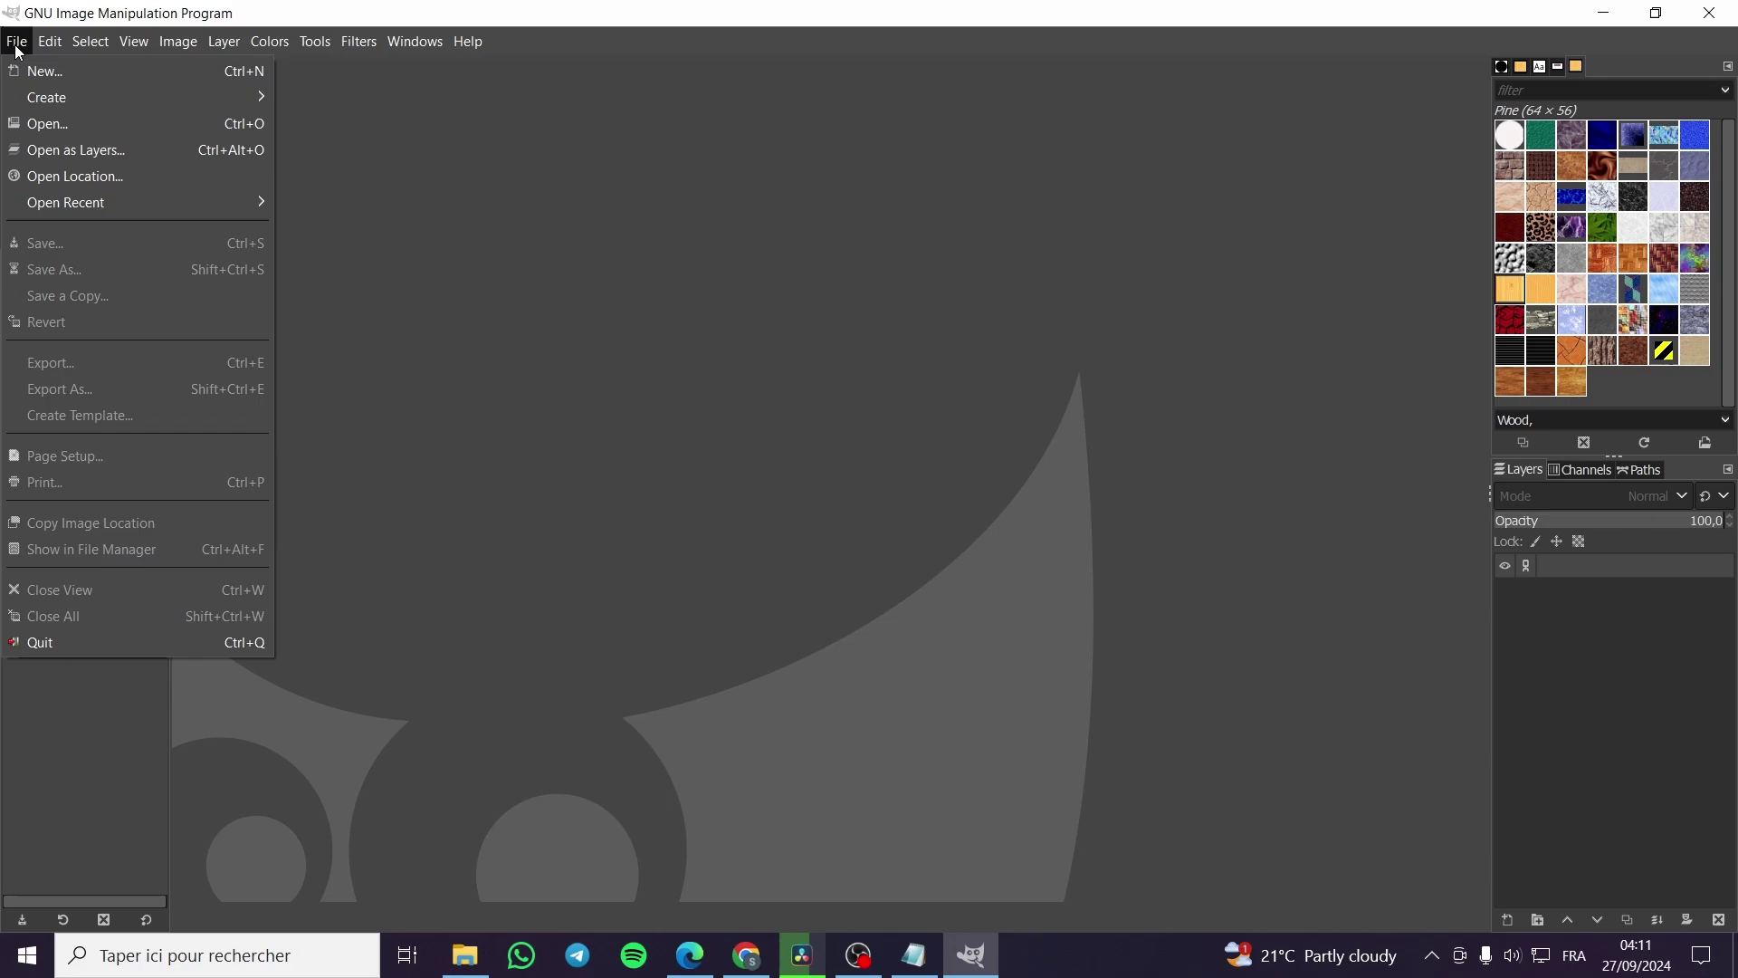
click(40, 74)
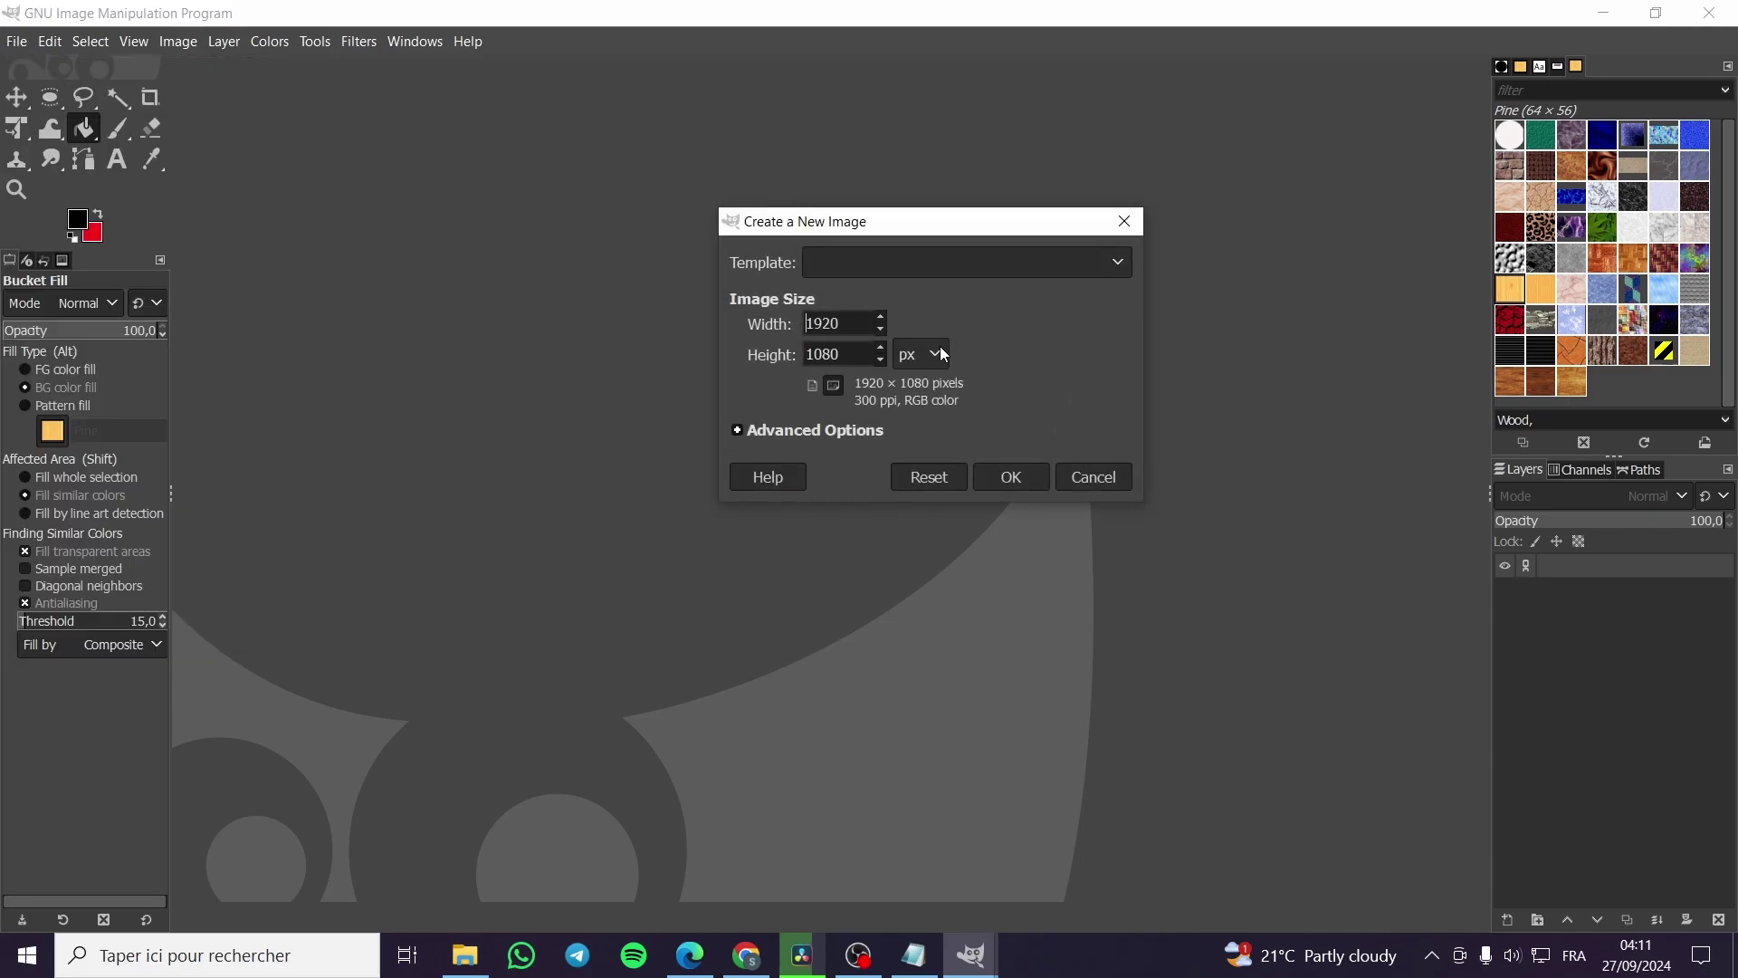
drag(867, 327, 772, 326)
drag(848, 354, 739, 360)
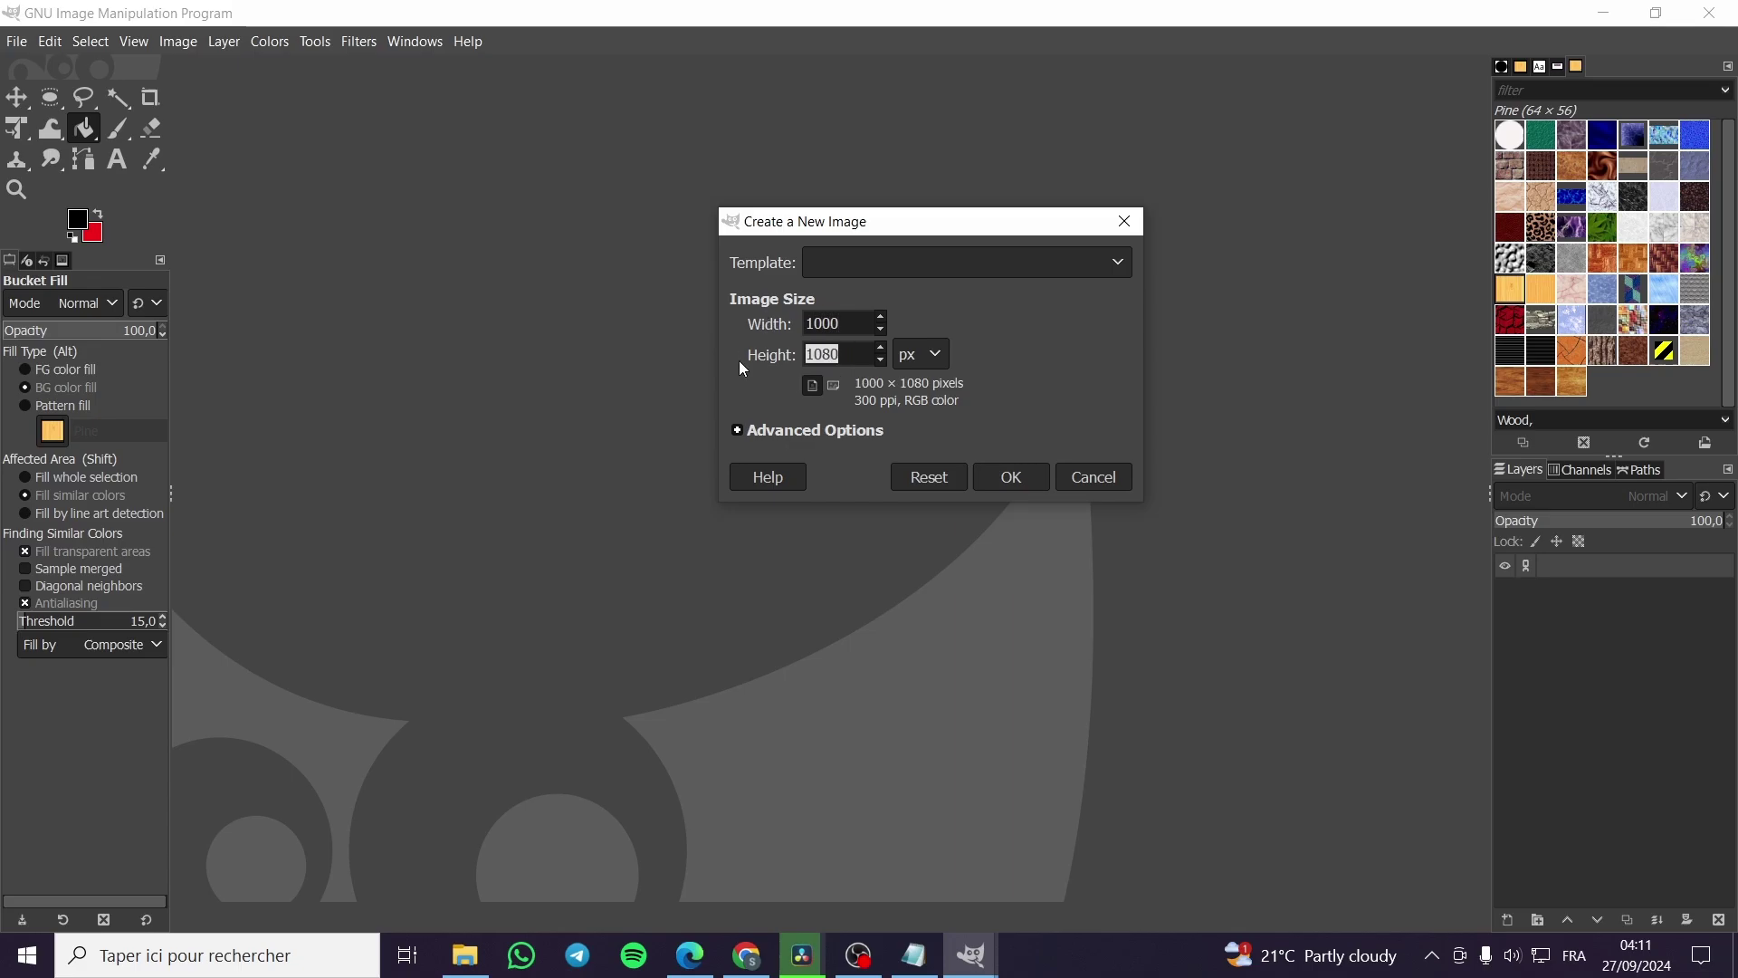
text(1000)
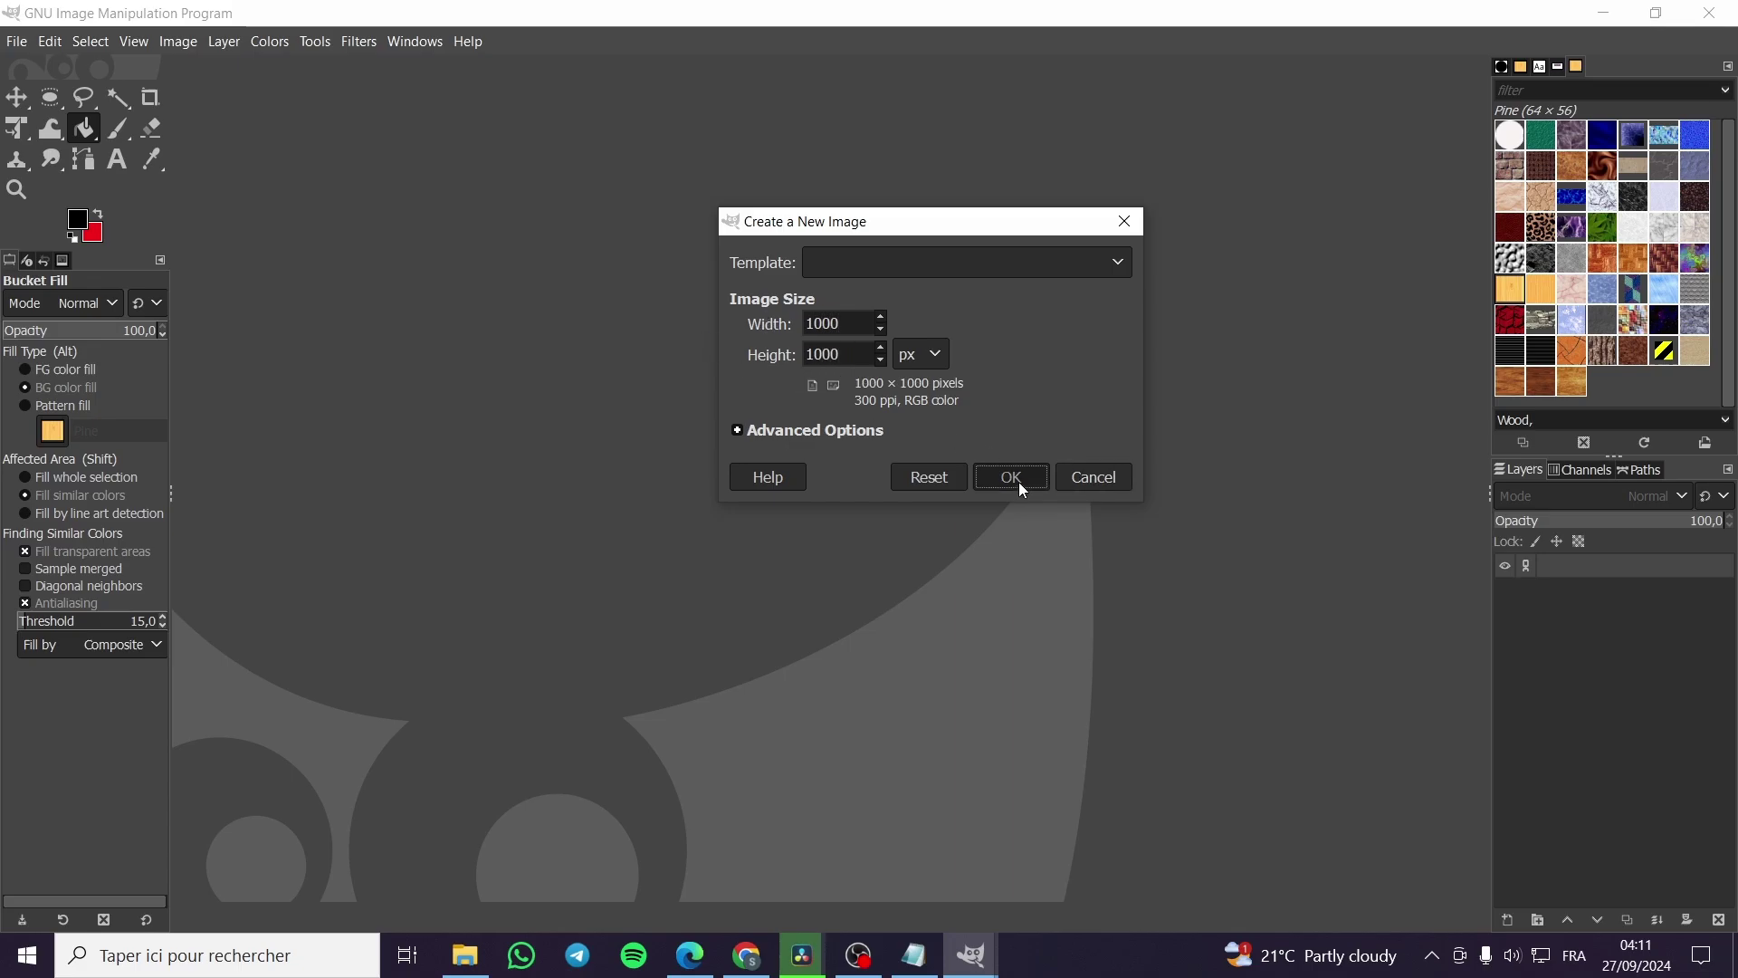
click(1011, 477)
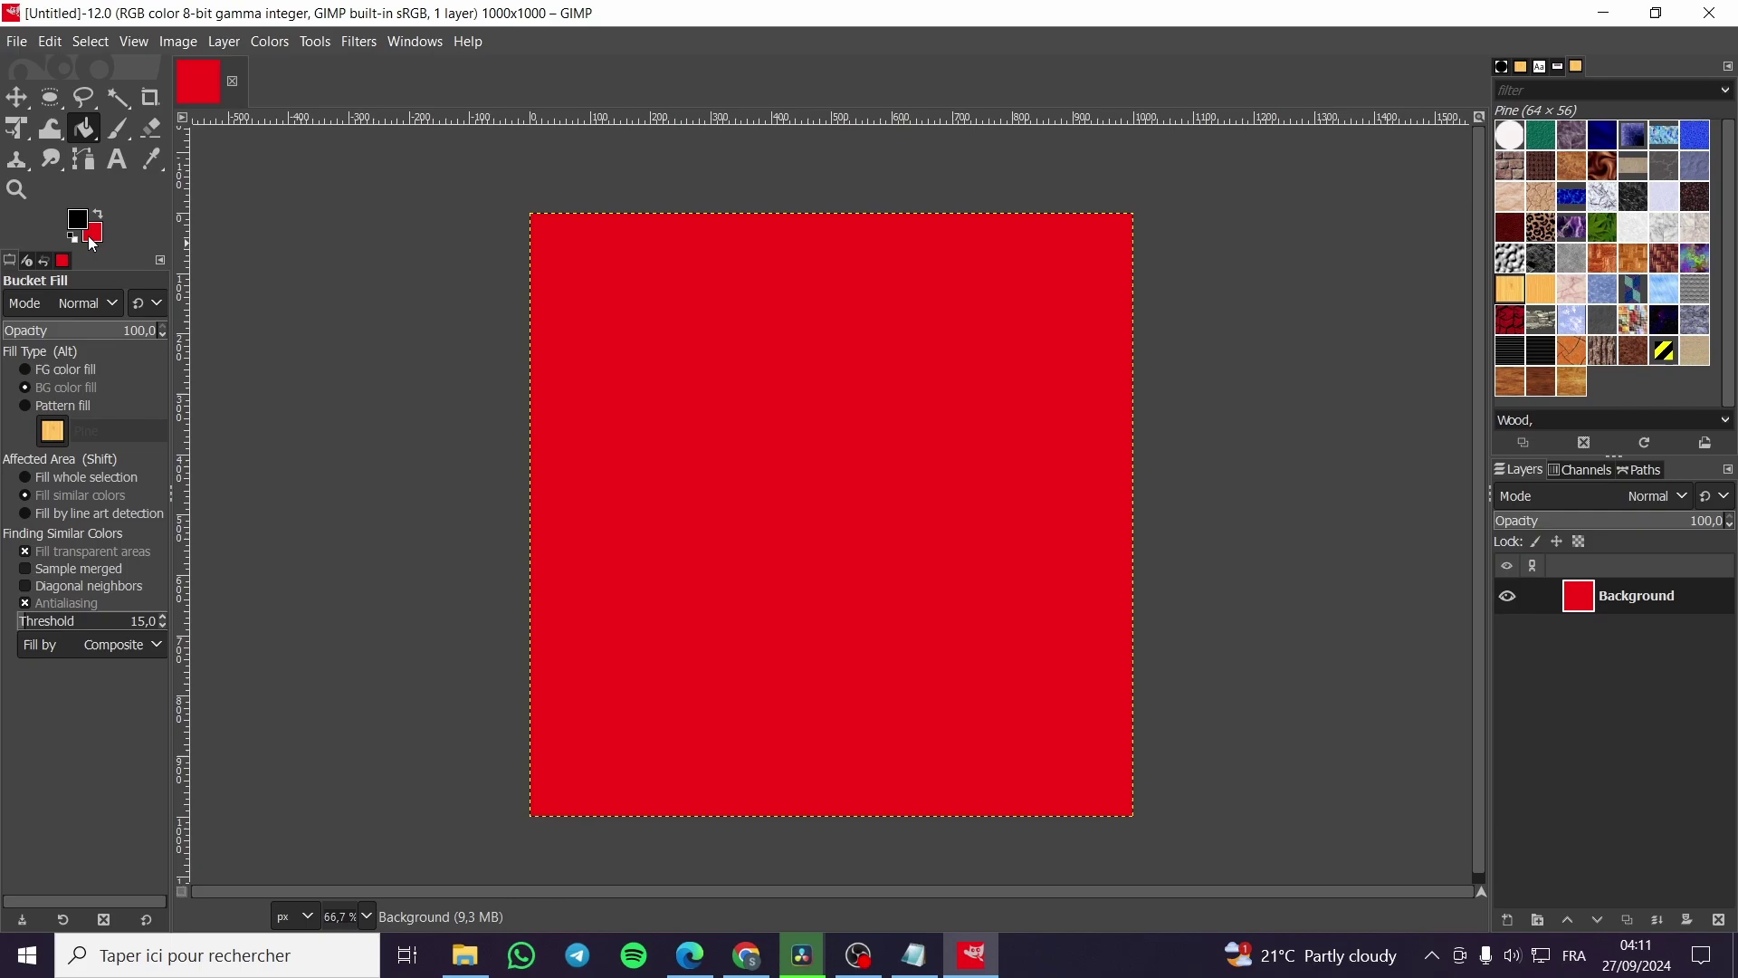
- Set the background colour to white (ffffff) and bucket-fill the red canvas with it
click(90, 235)
click(24, 125)
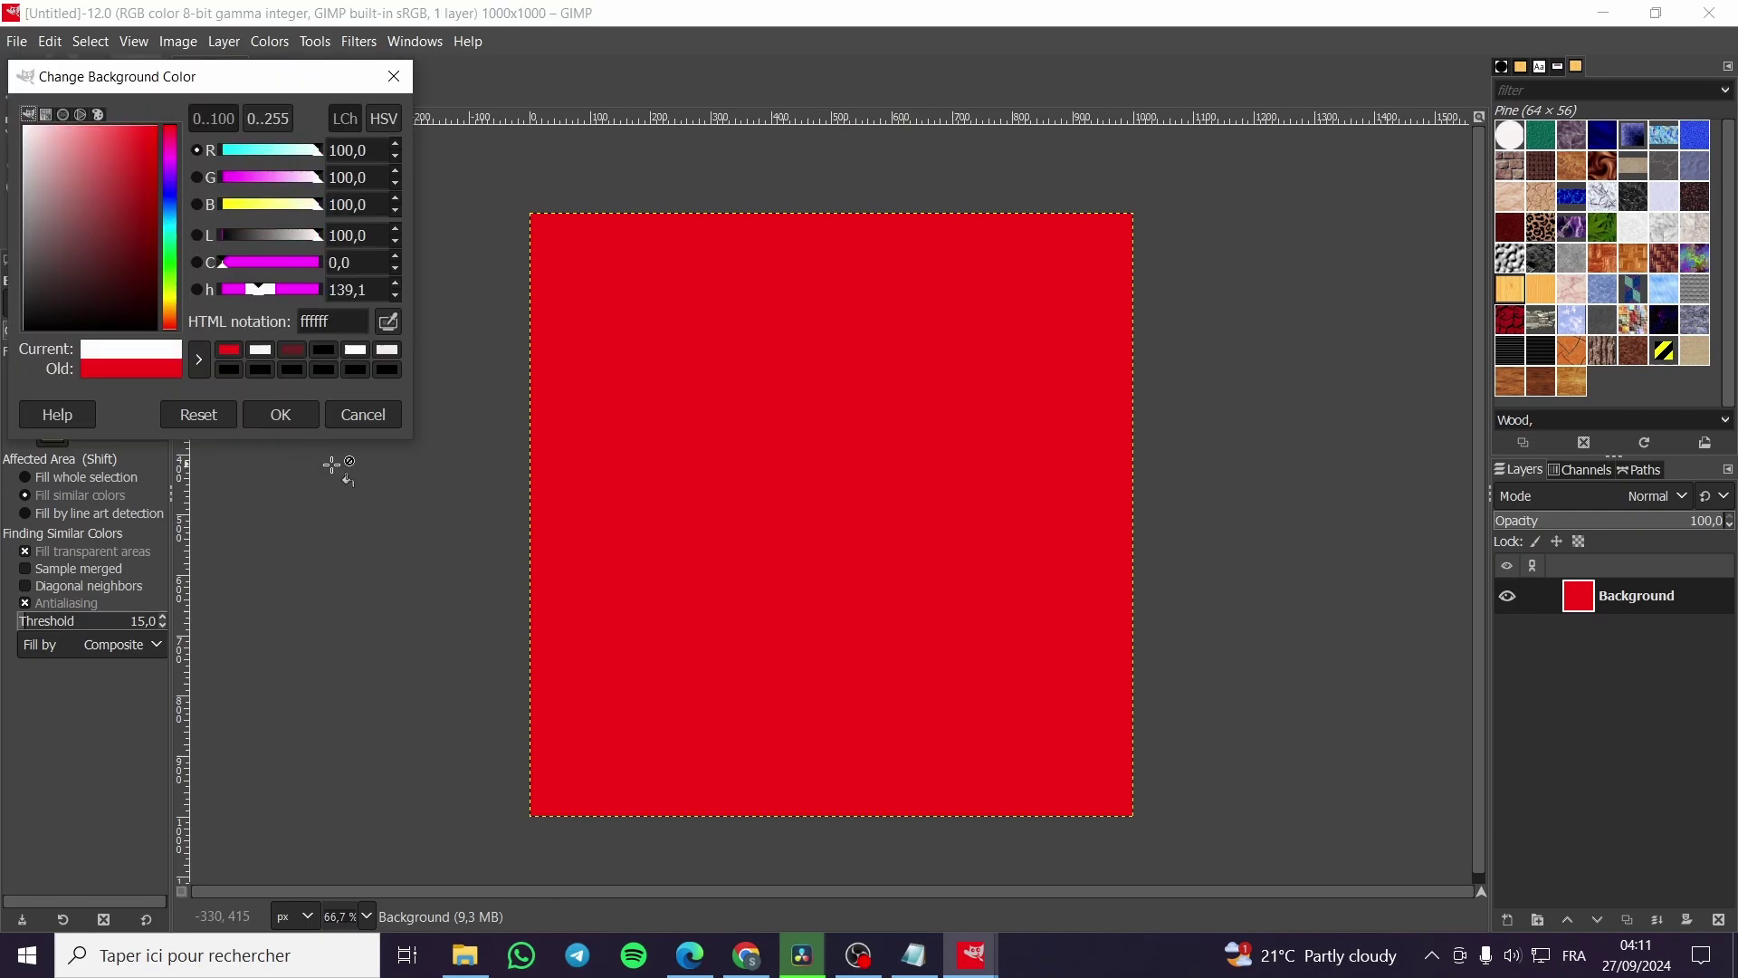
click(286, 416)
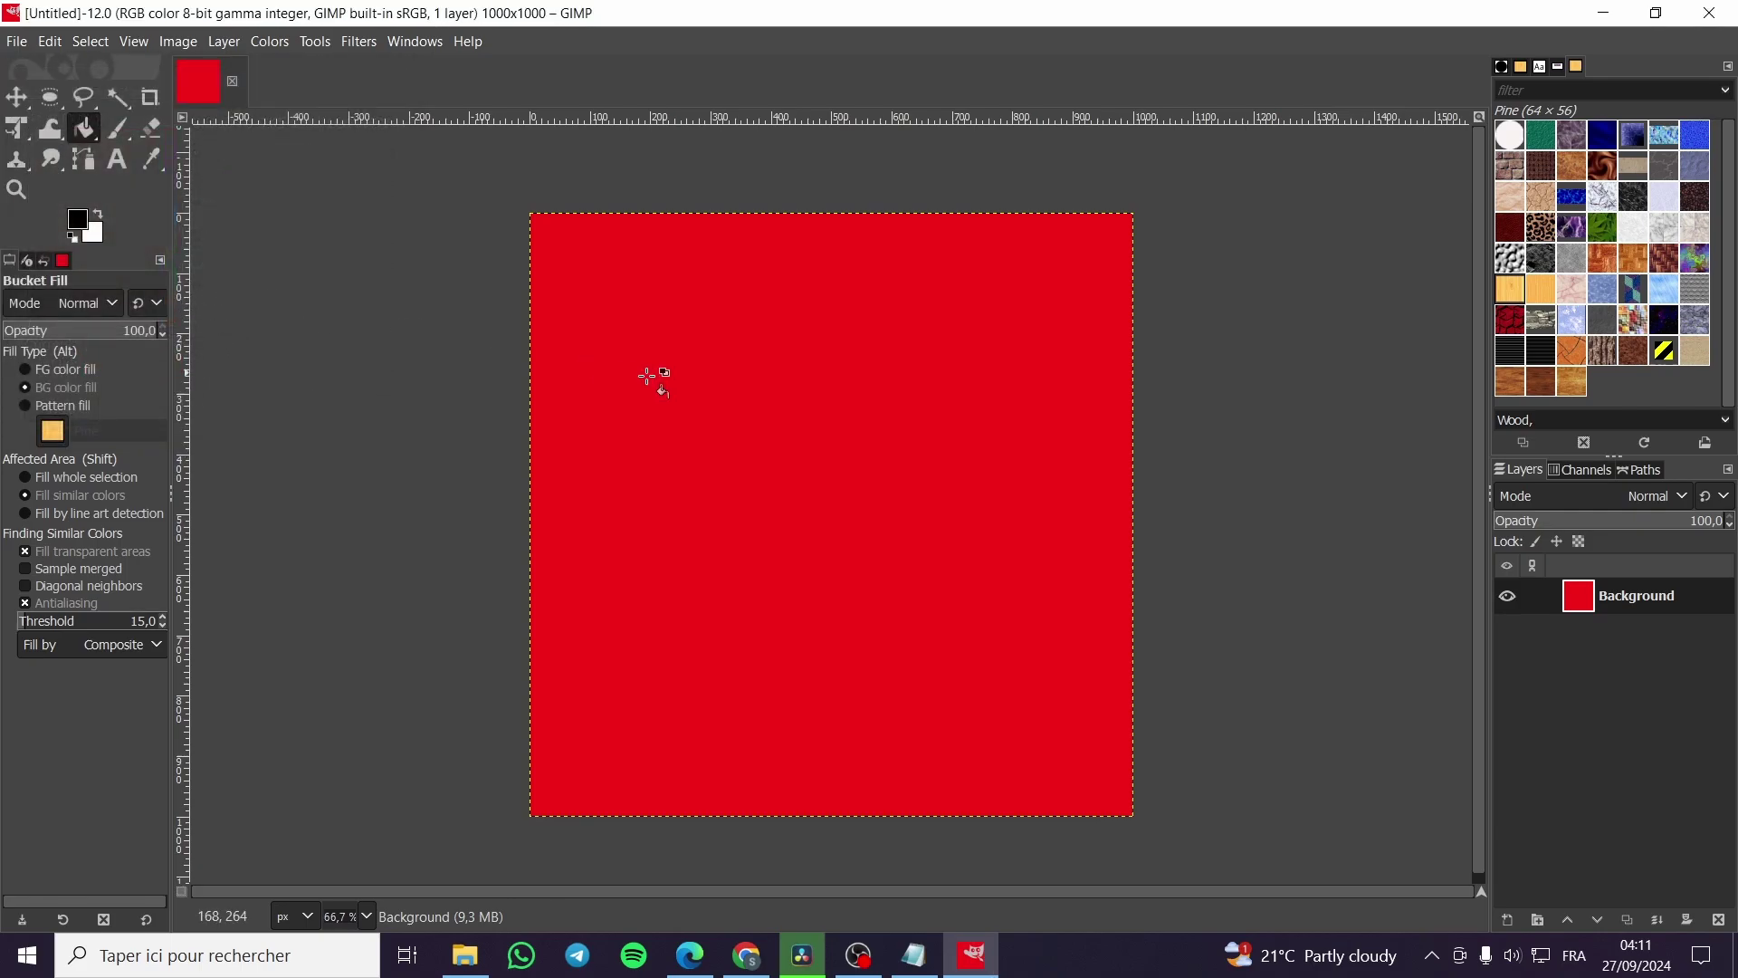
click(717, 365)
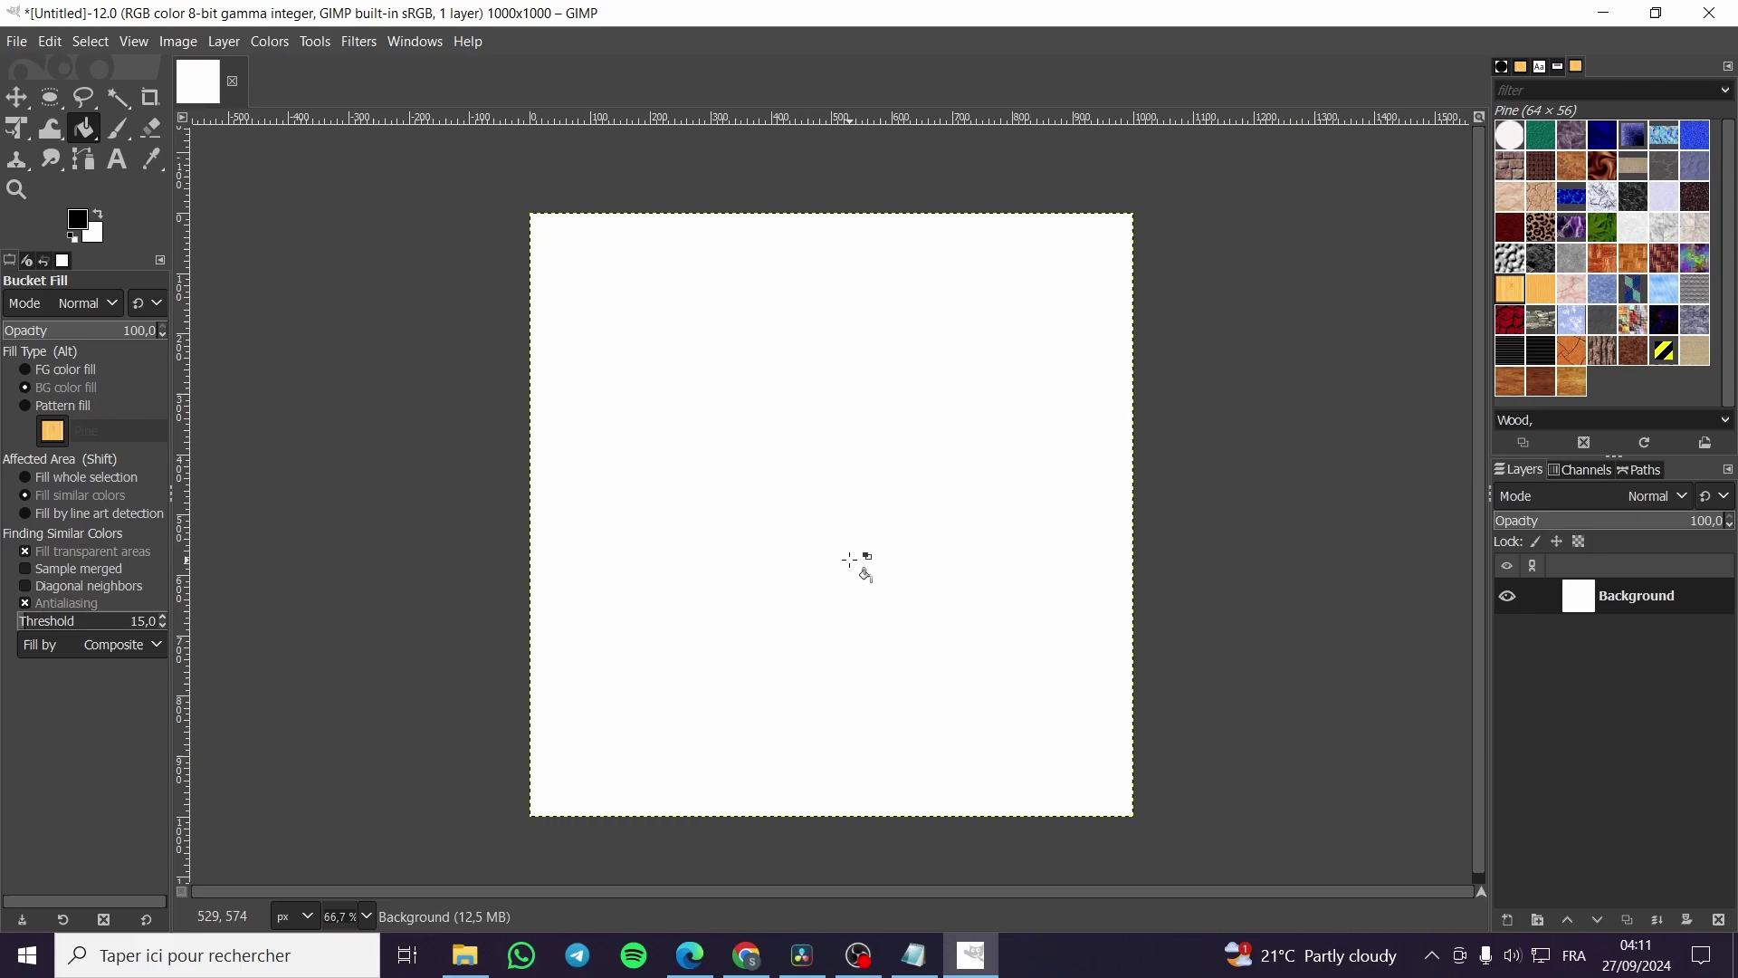
click(18, 43)
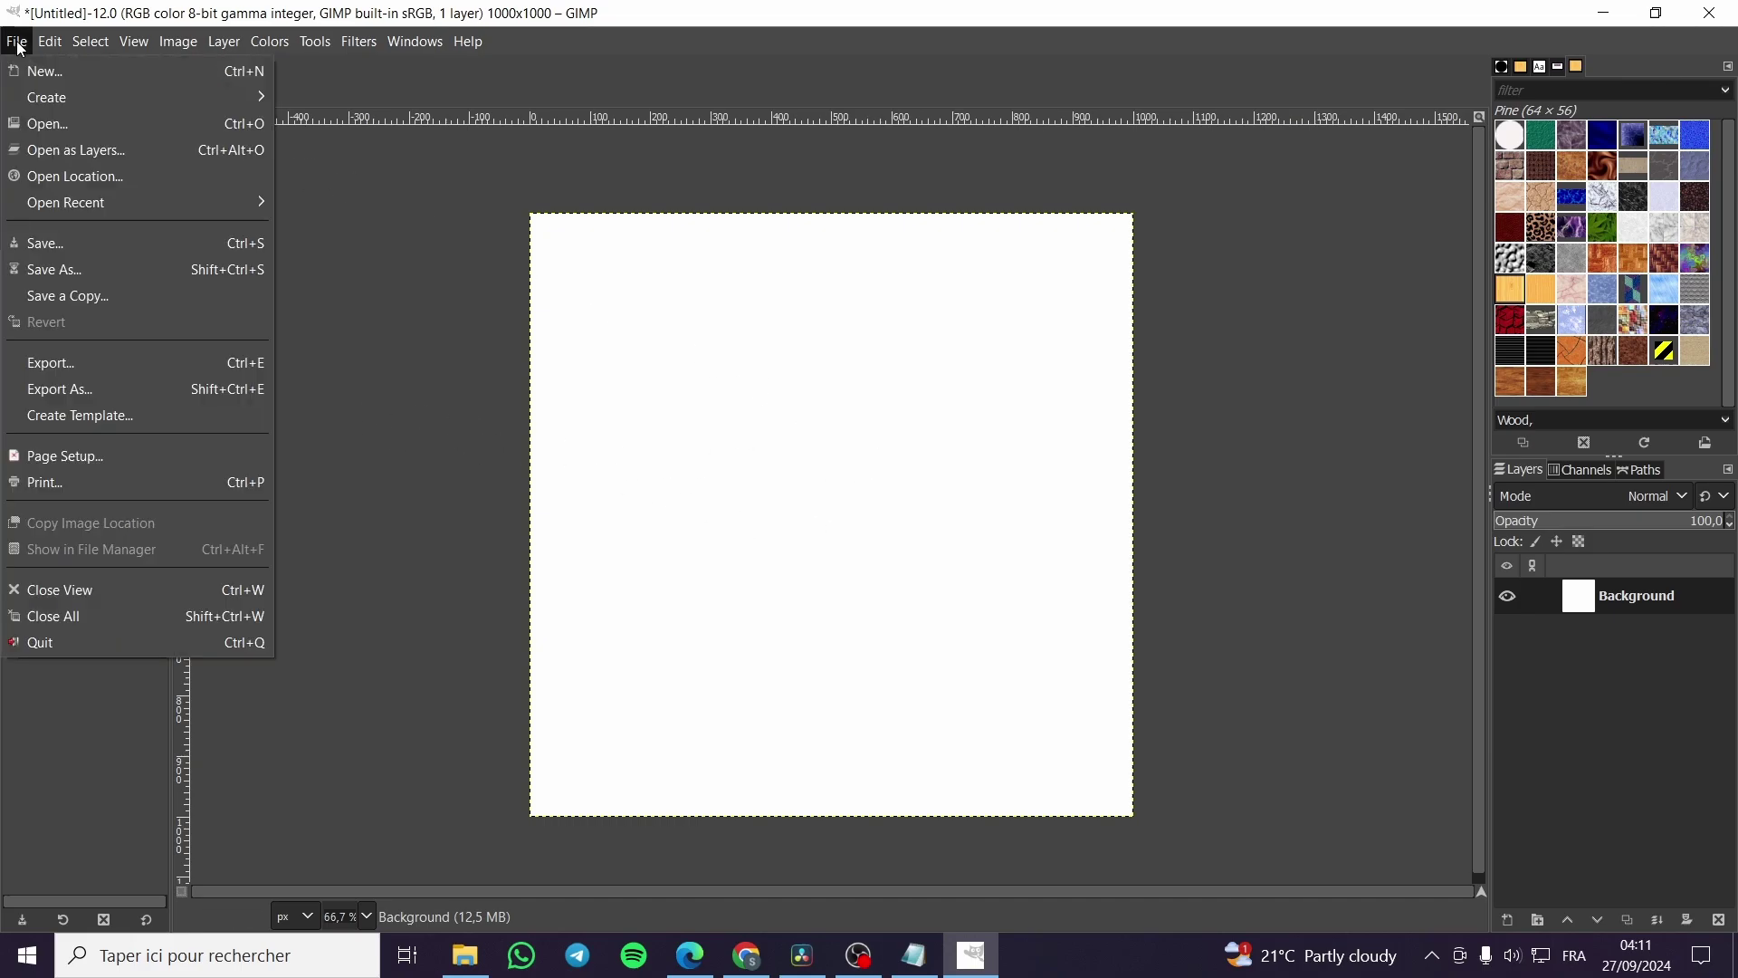
click(98, 152)
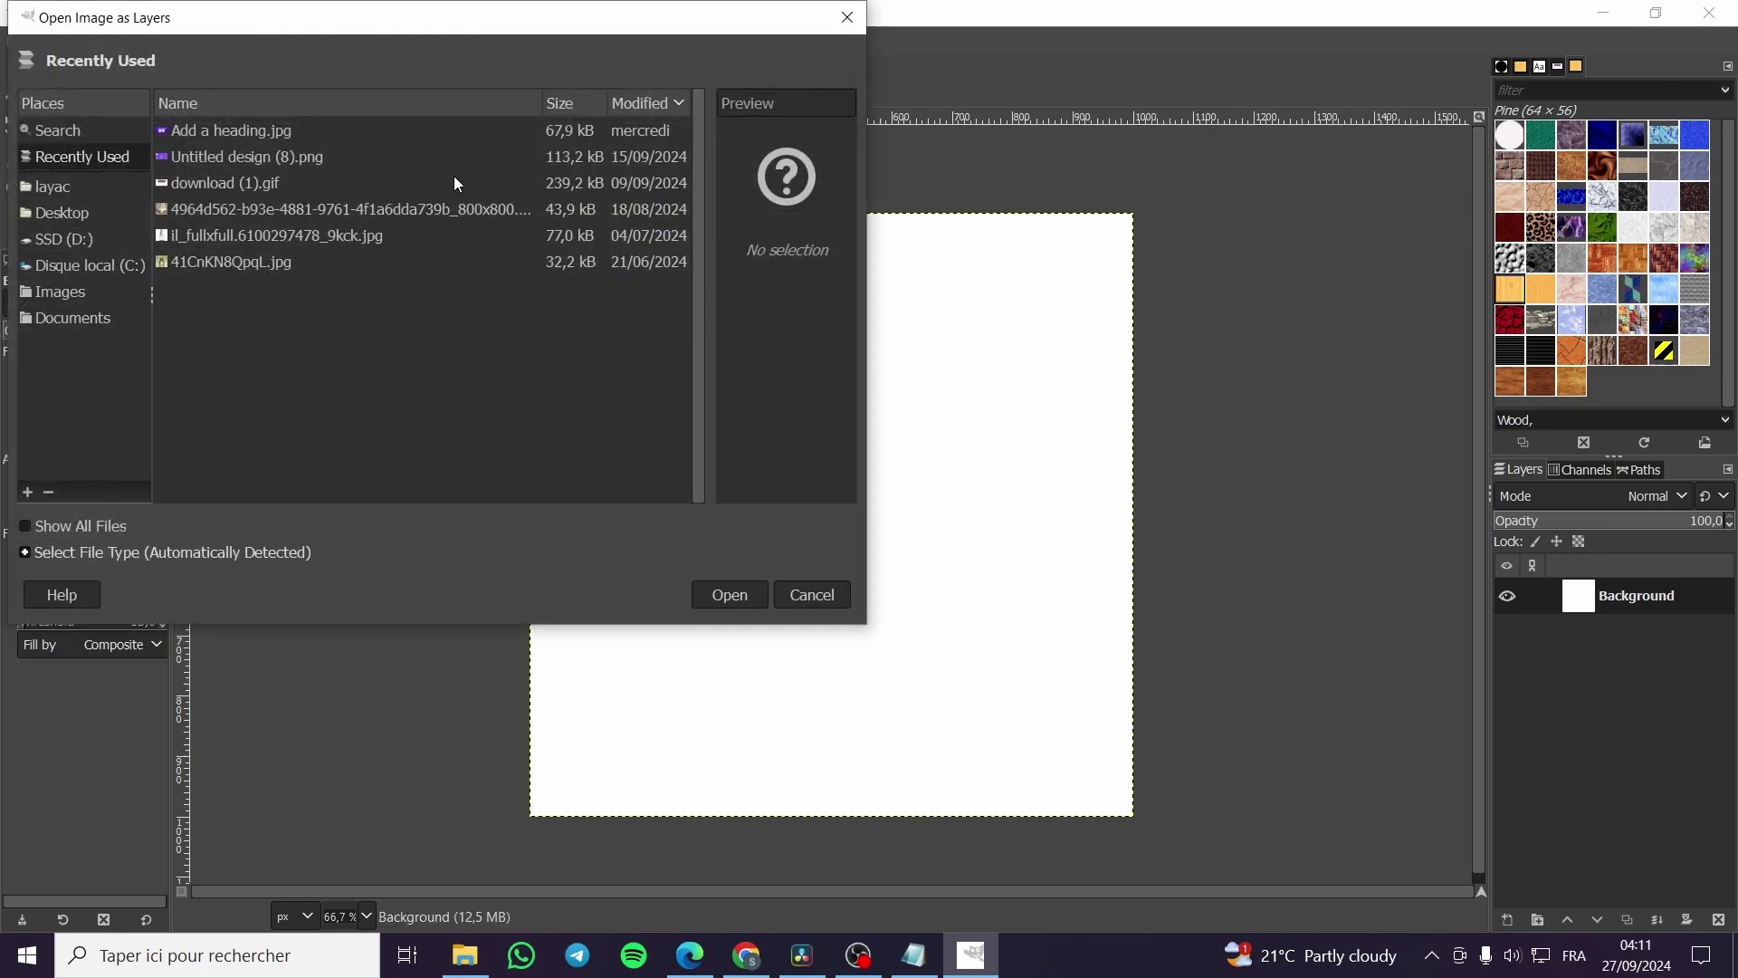
click(846, 17)
- In File Explorer's Téléchargements folder, select images including Buy this.png and drag them onto the GIMP canvas
click(464, 954)
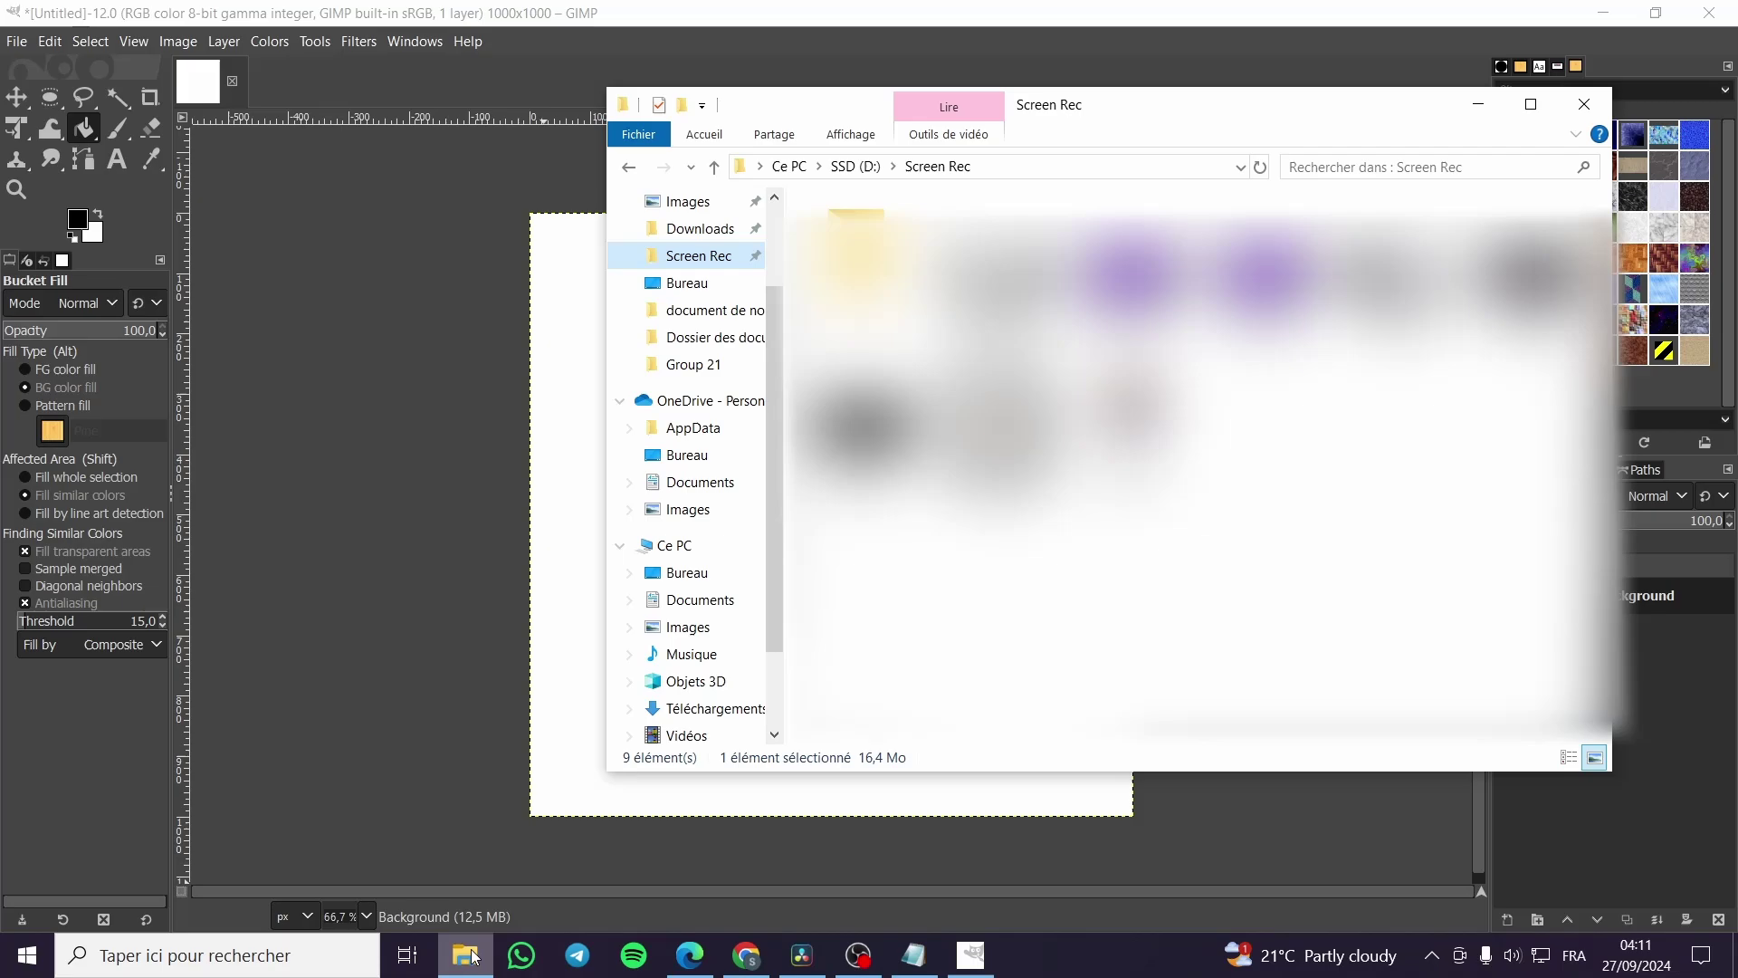
click(711, 708)
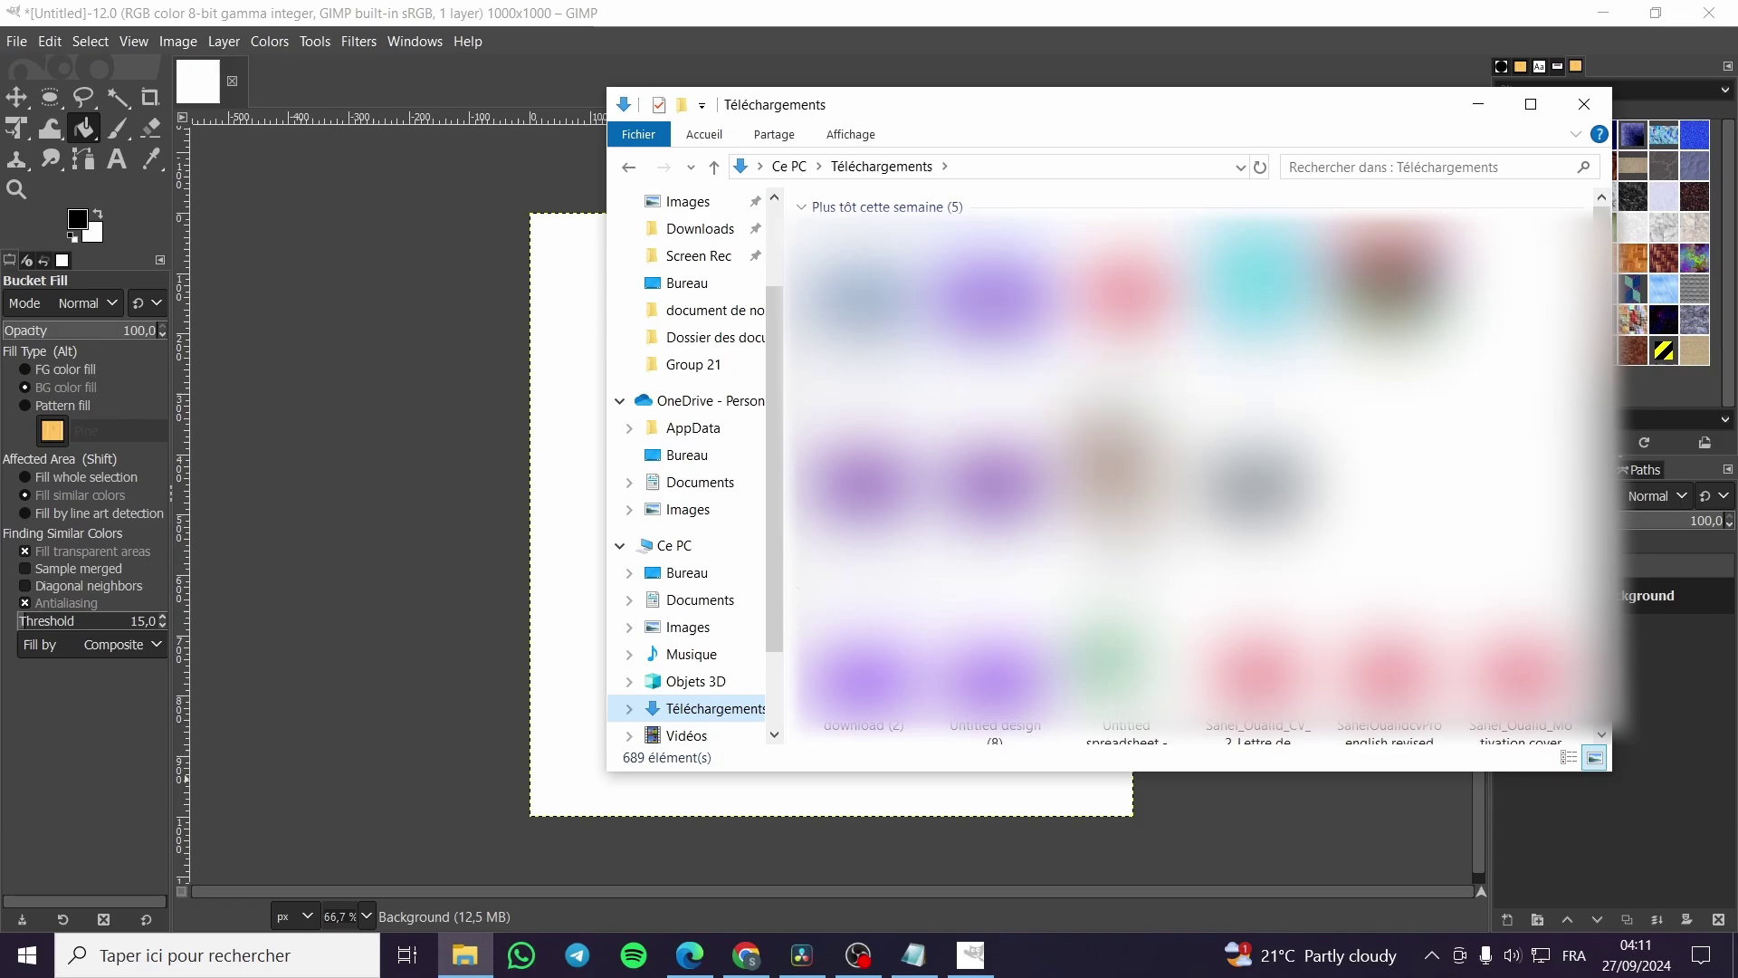
click(1127, 299)
ctrl+click(996, 299)
scroll(1190, 462, down, 5)
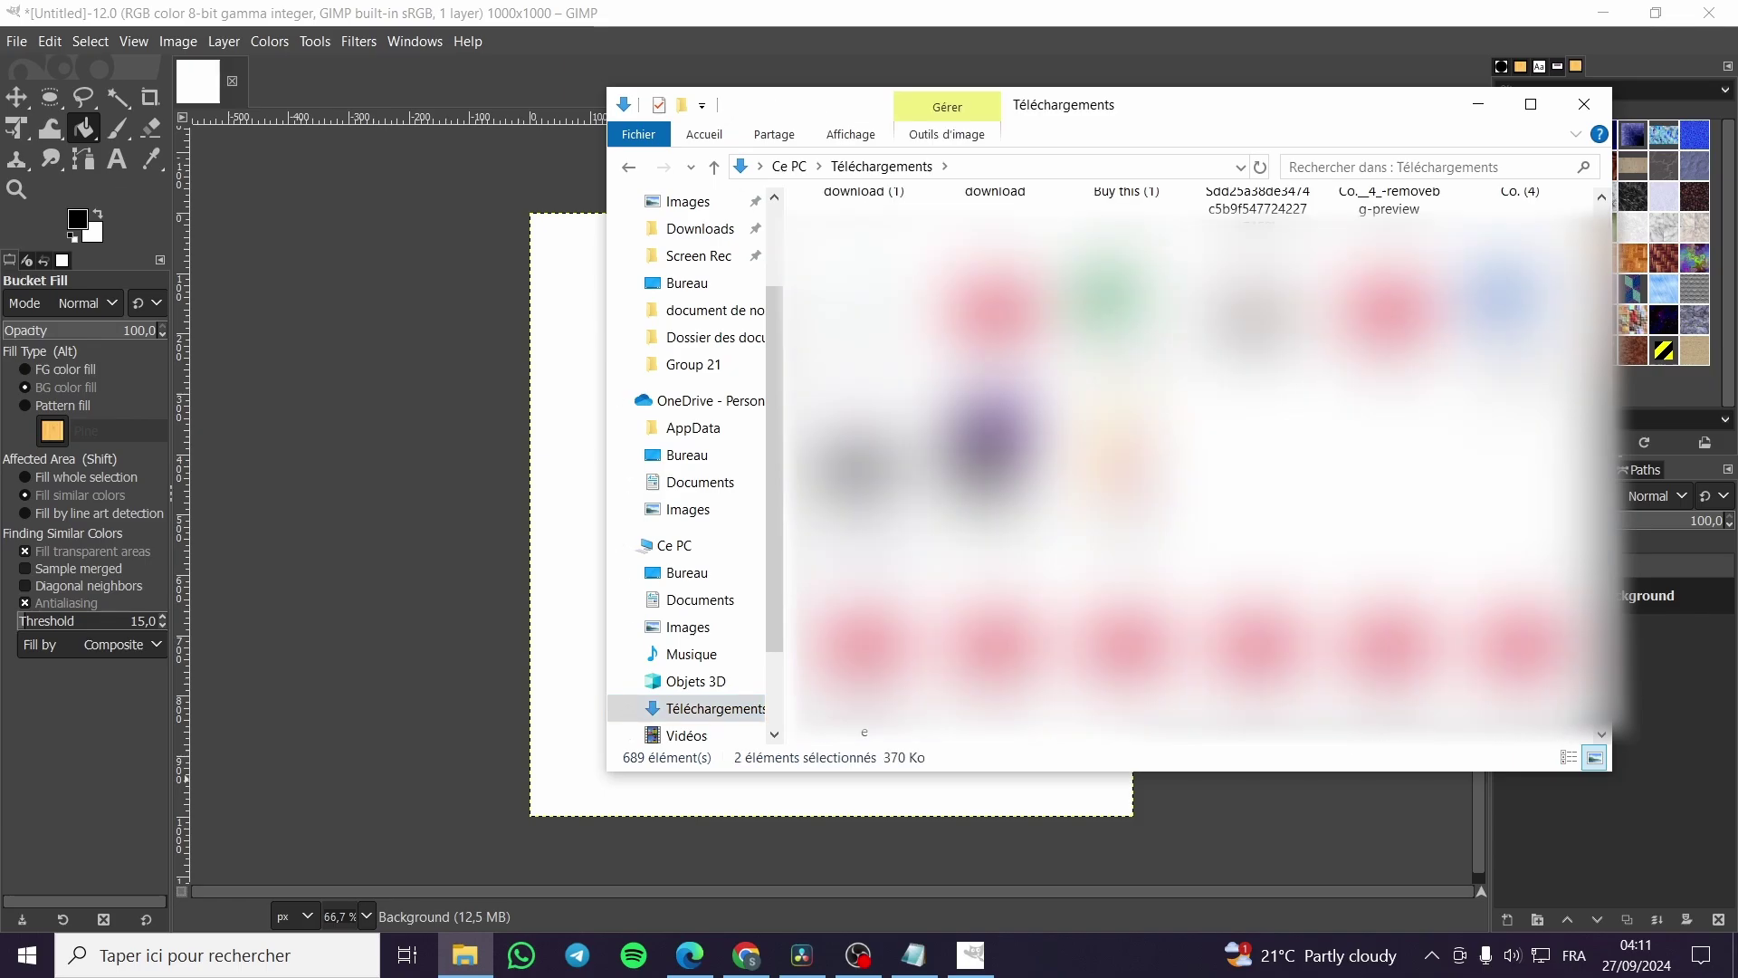
click(996, 434)
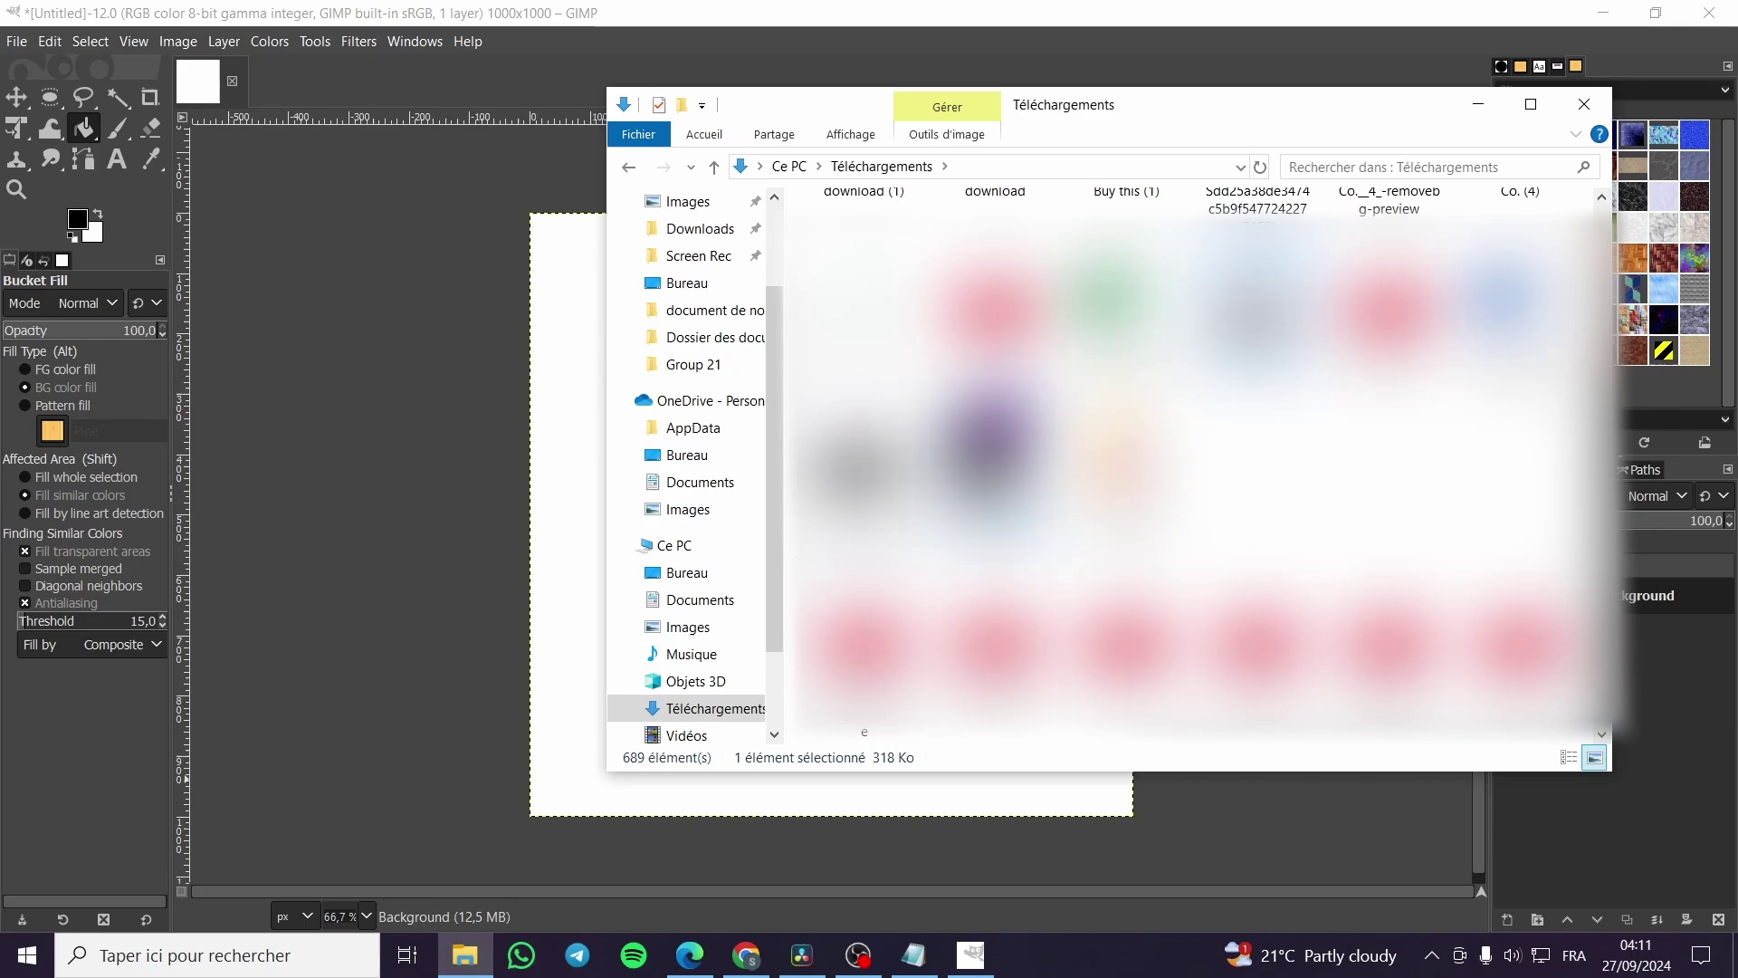
ctrl+click(869, 471)
drag(869, 471, 415, 601)
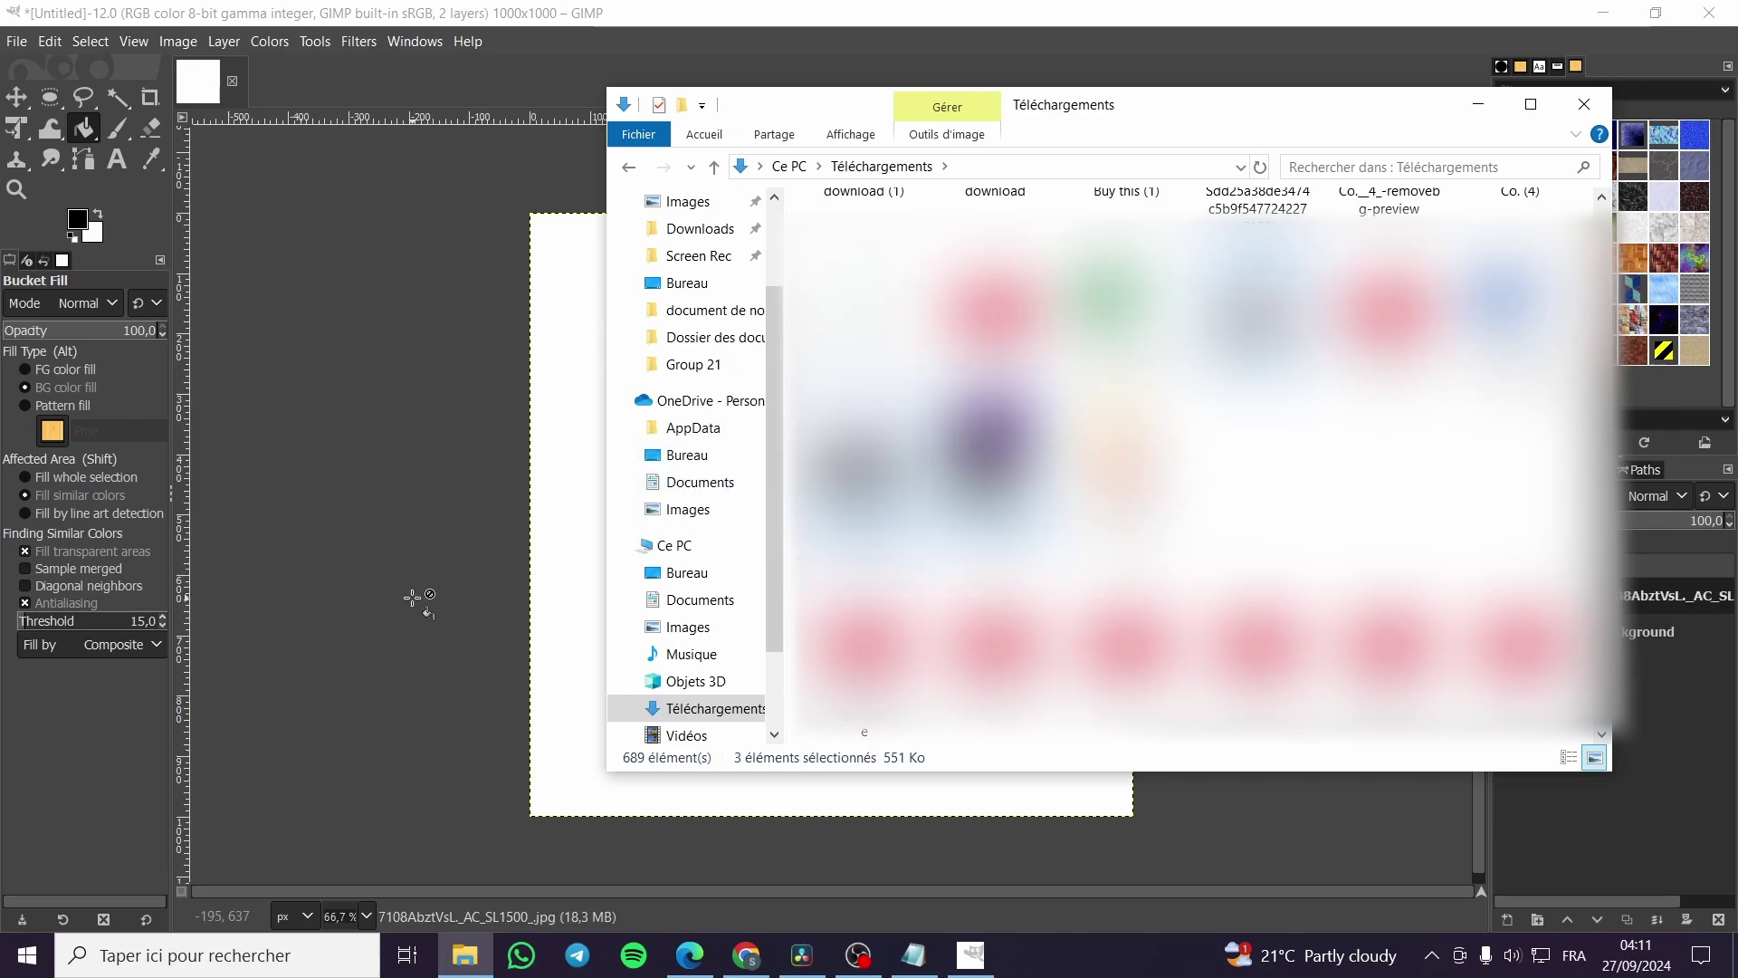
- Close File Explorer and move the Roku remote photo layer up and left with the Move tool
click(1584, 104)
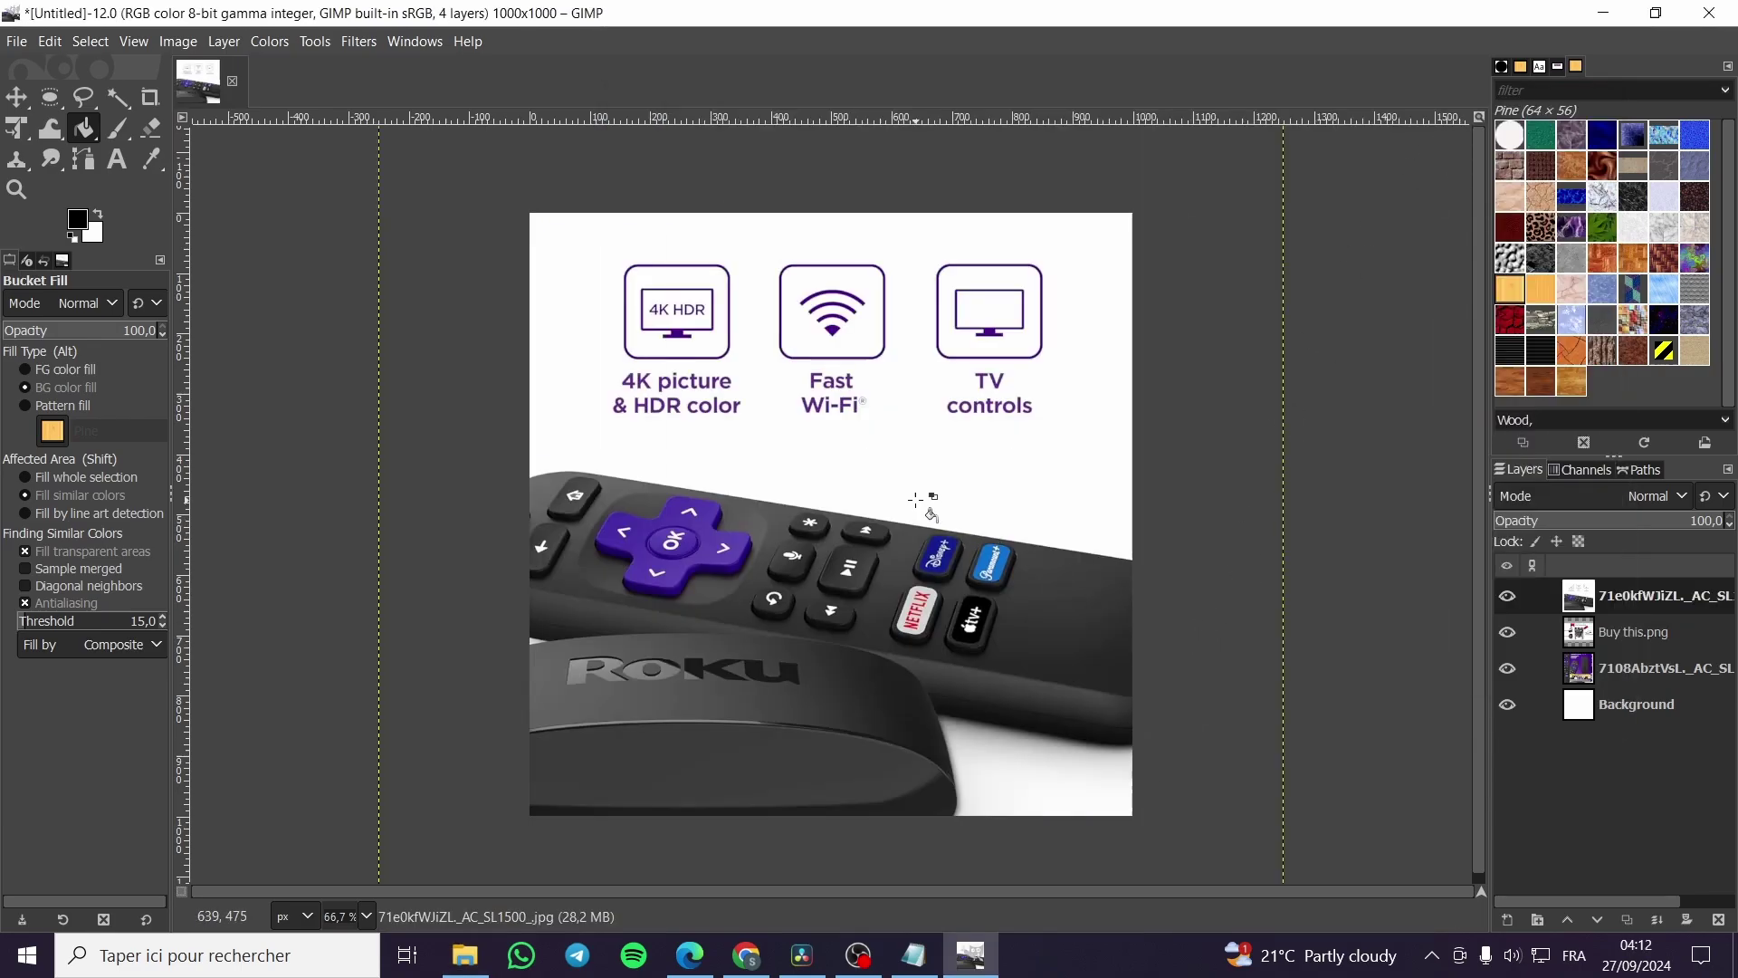
click(18, 99)
drag(798, 452, 735, 367)
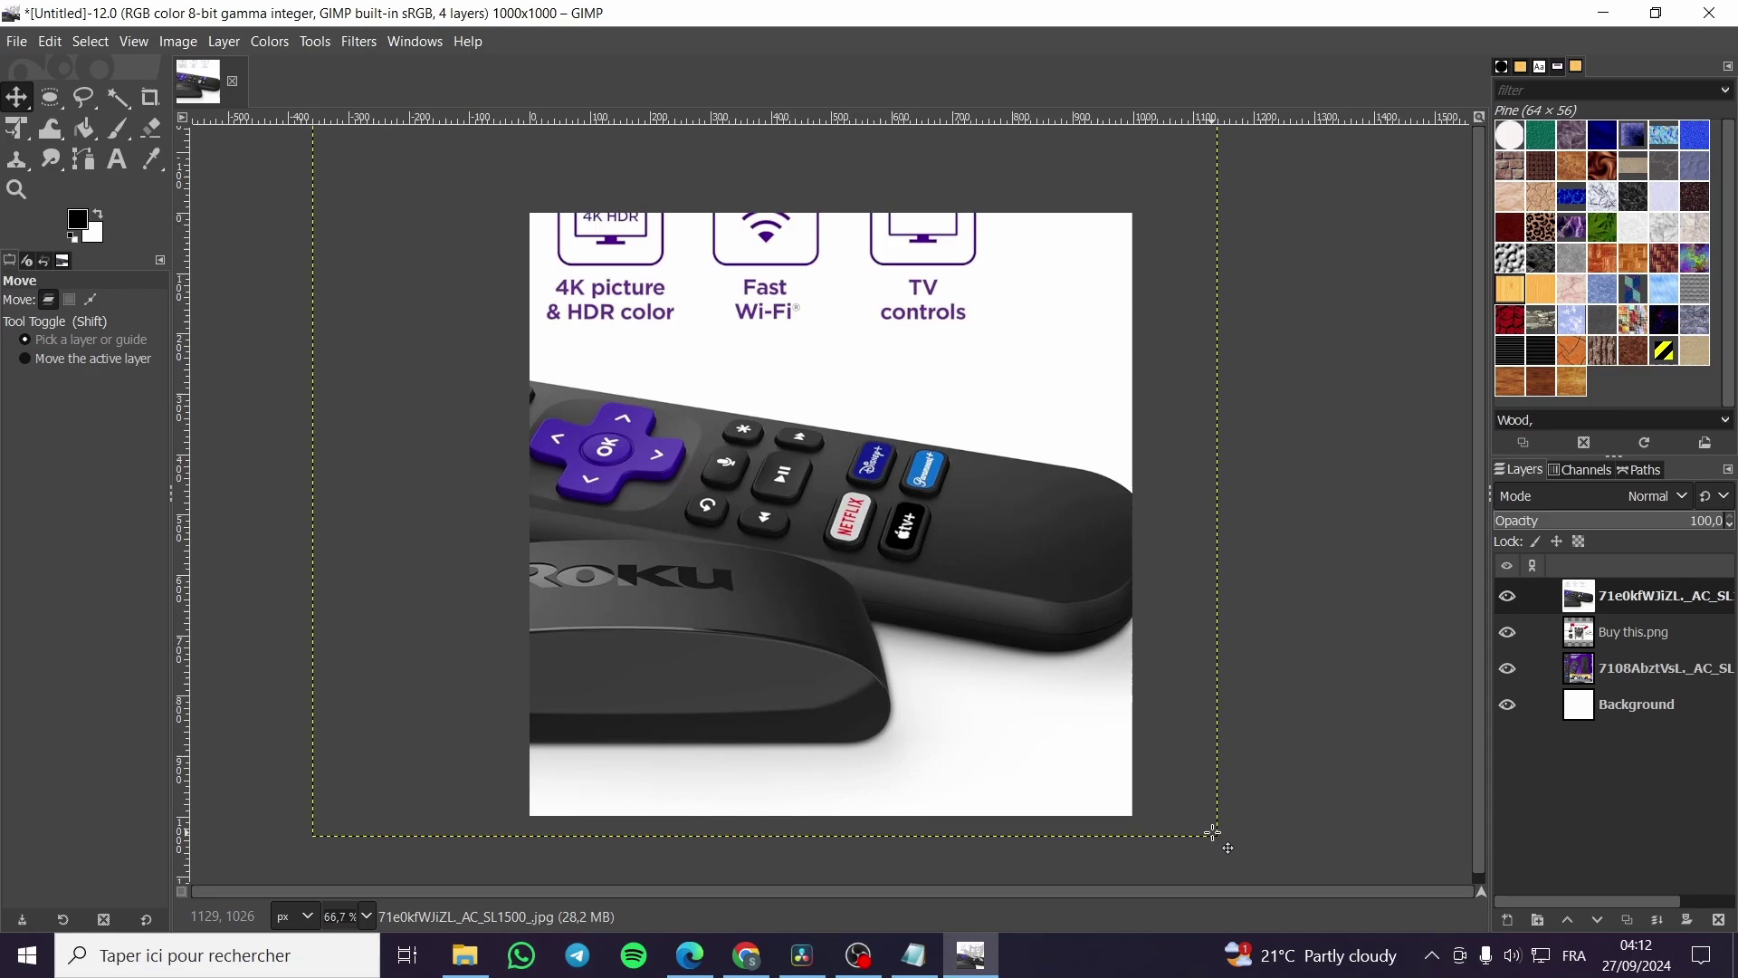
drag(1214, 834, 1358, 890)
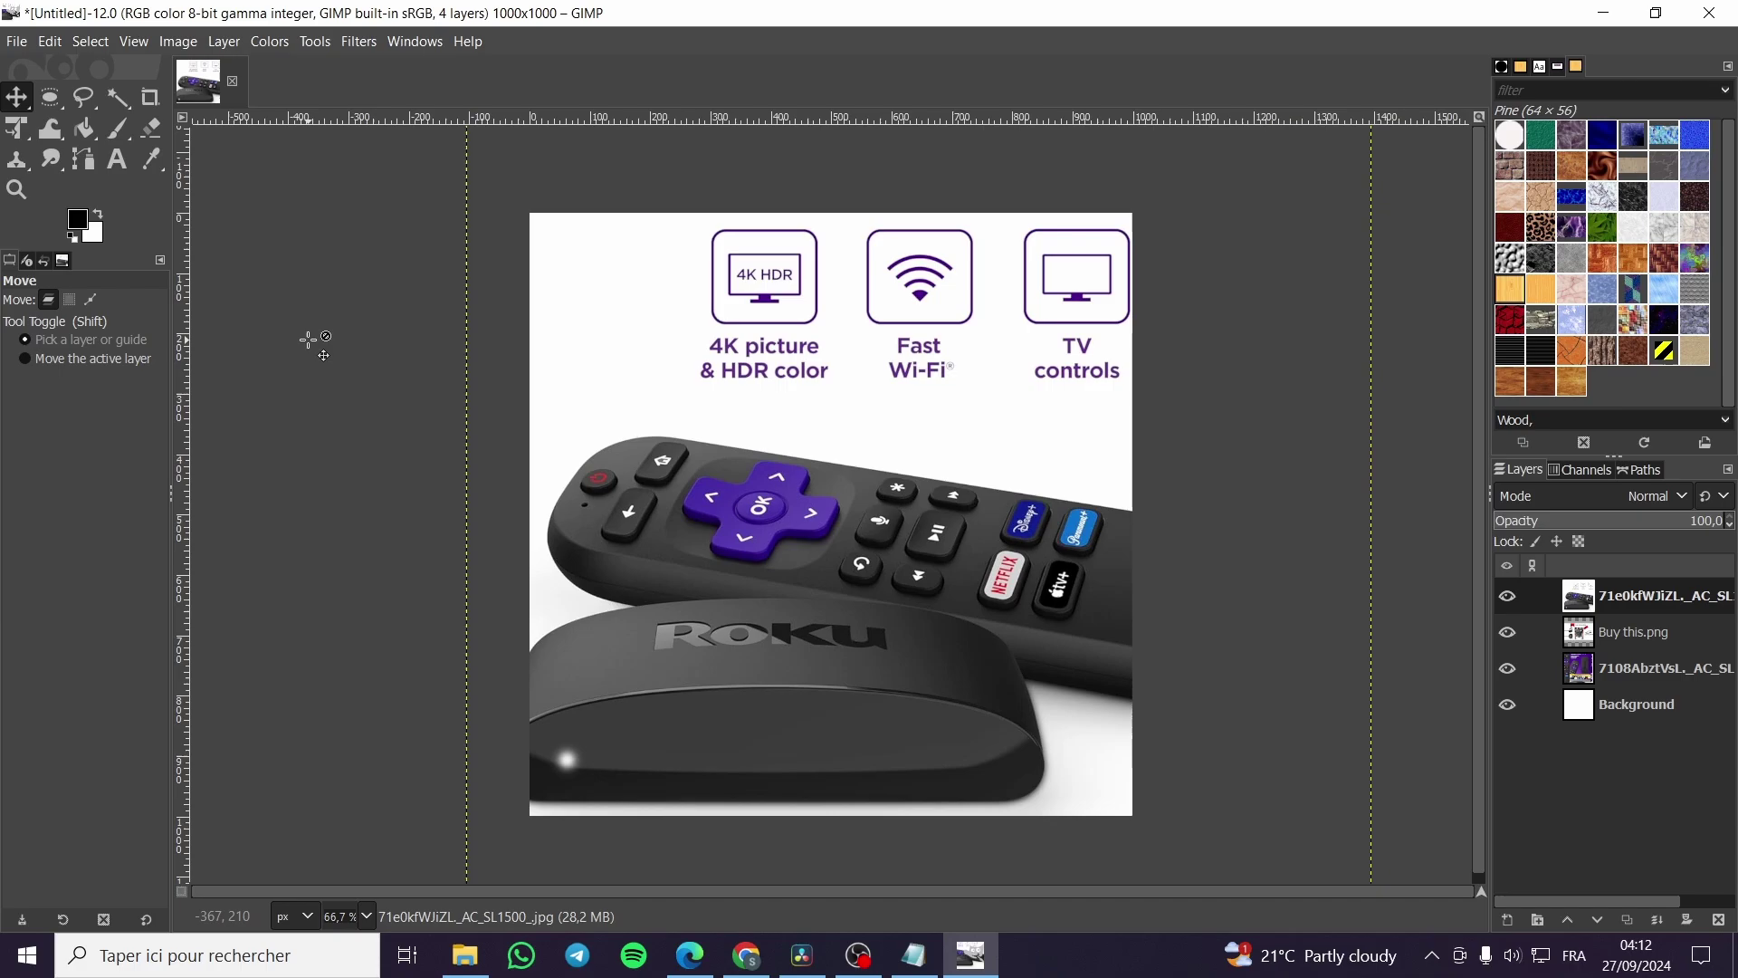
click(88, 43)
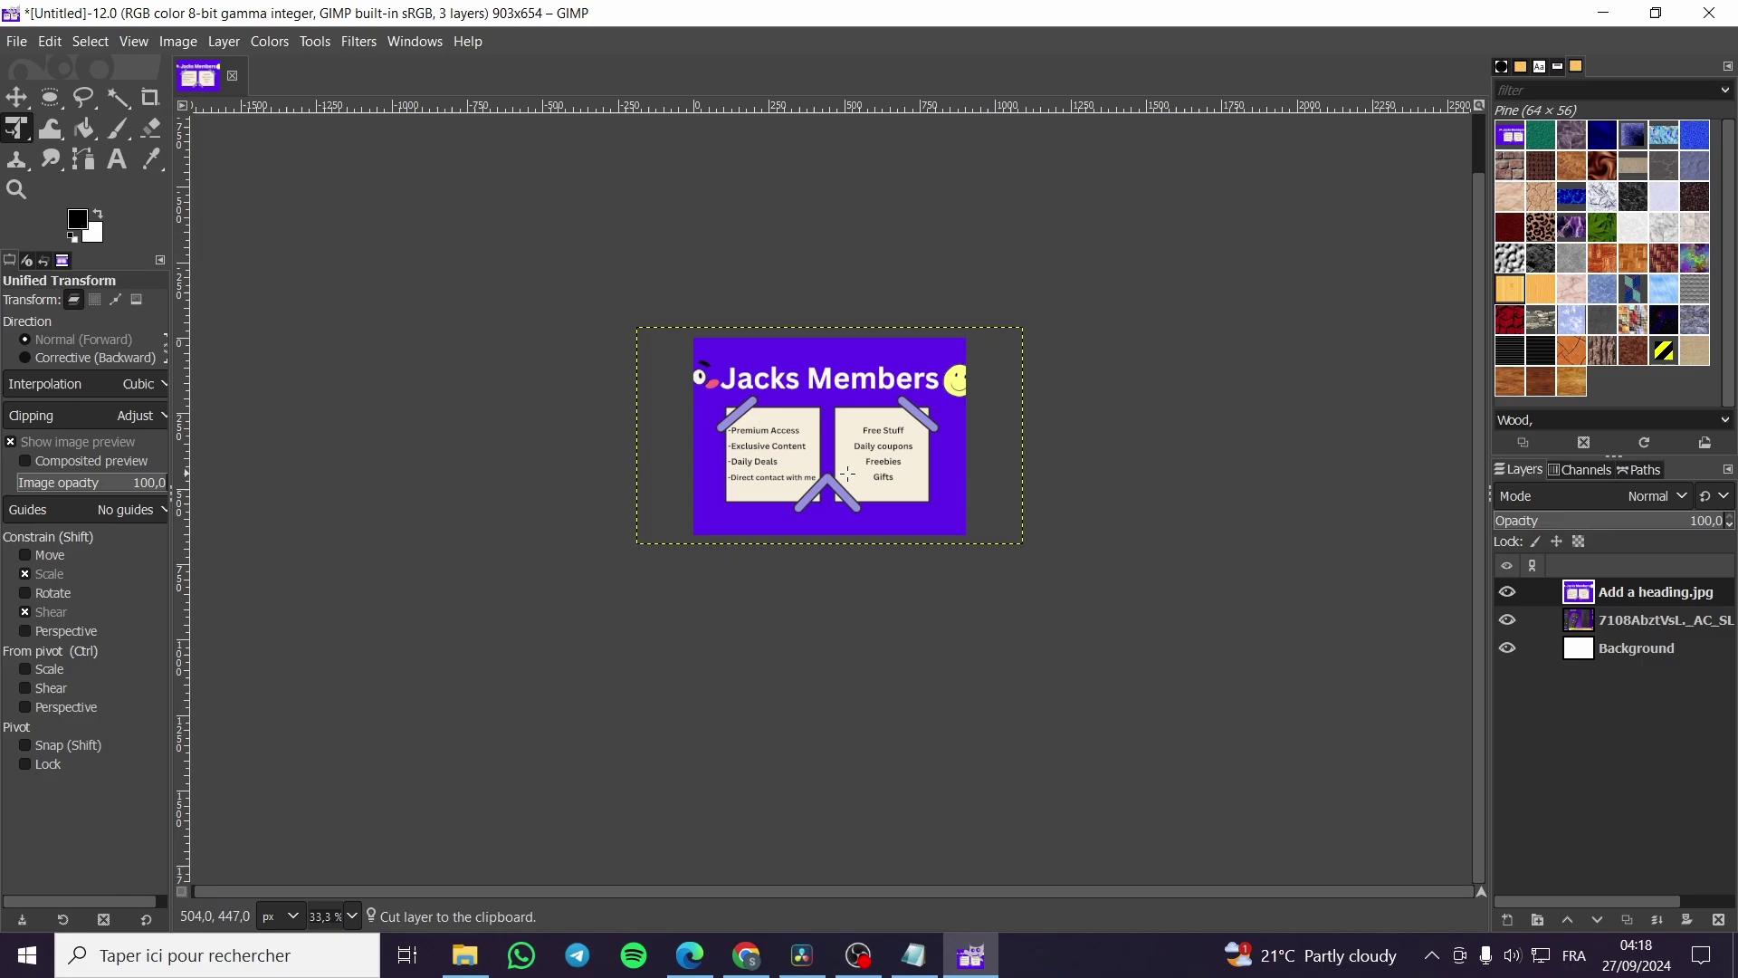
- Crop the image to 891×648 around the Jacks Members banner
click(150, 97)
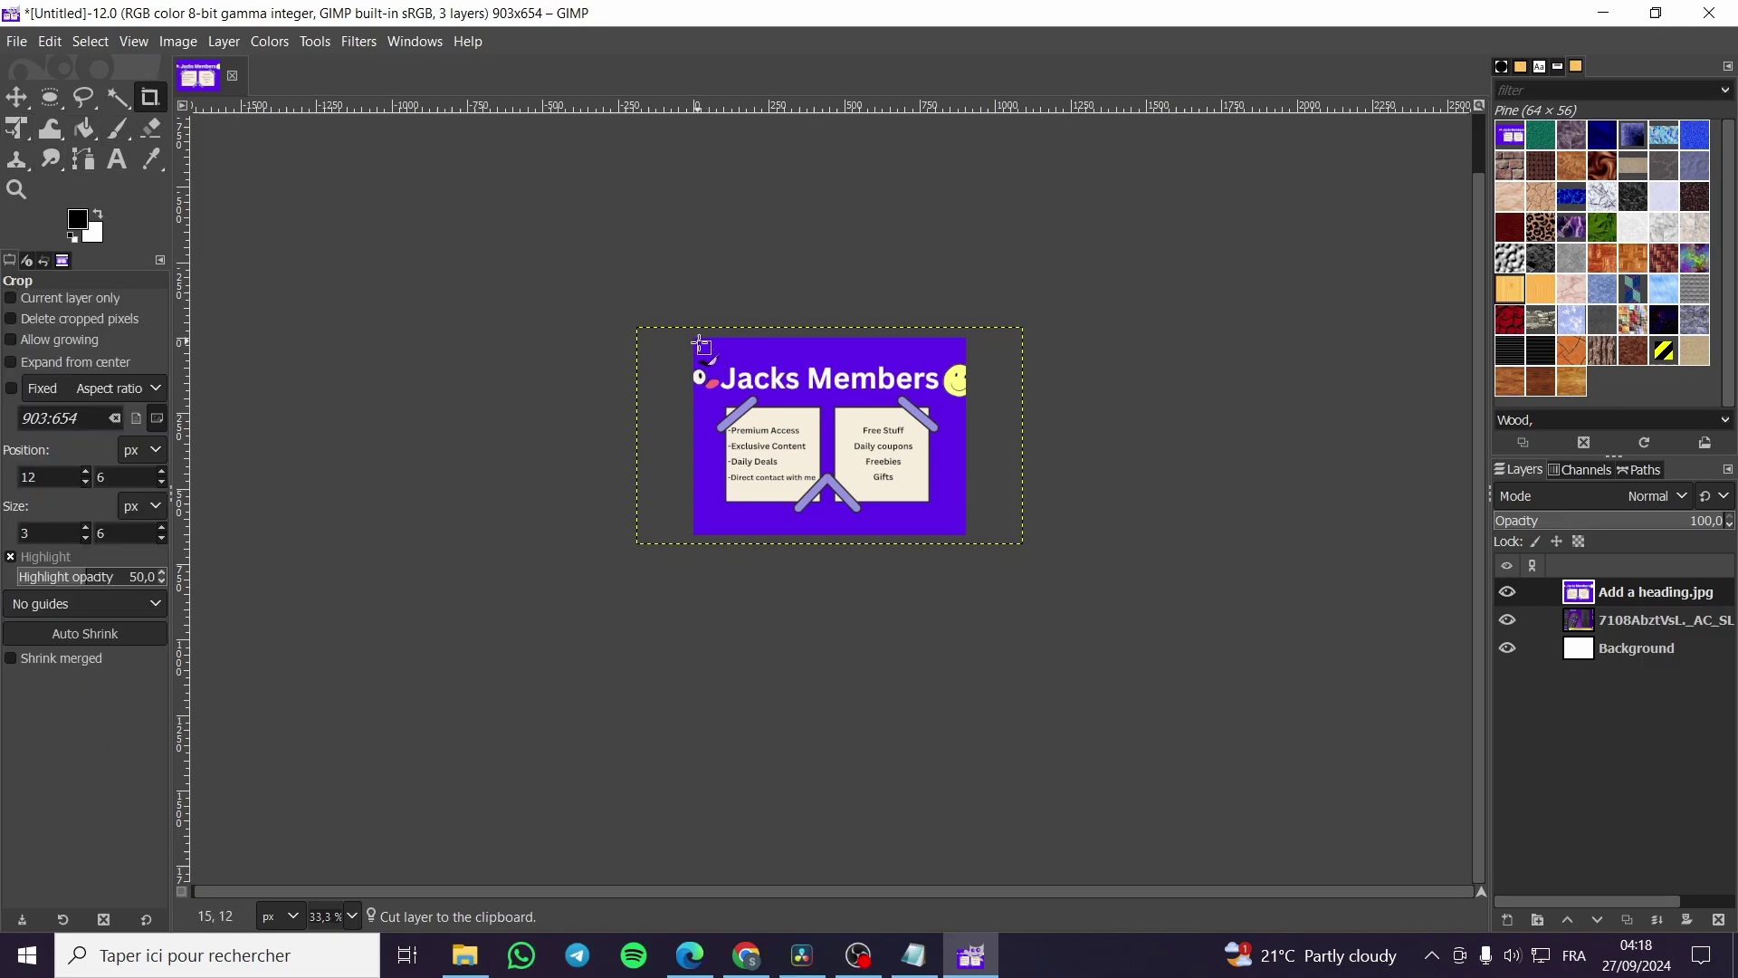
drag(697, 339, 974, 543)
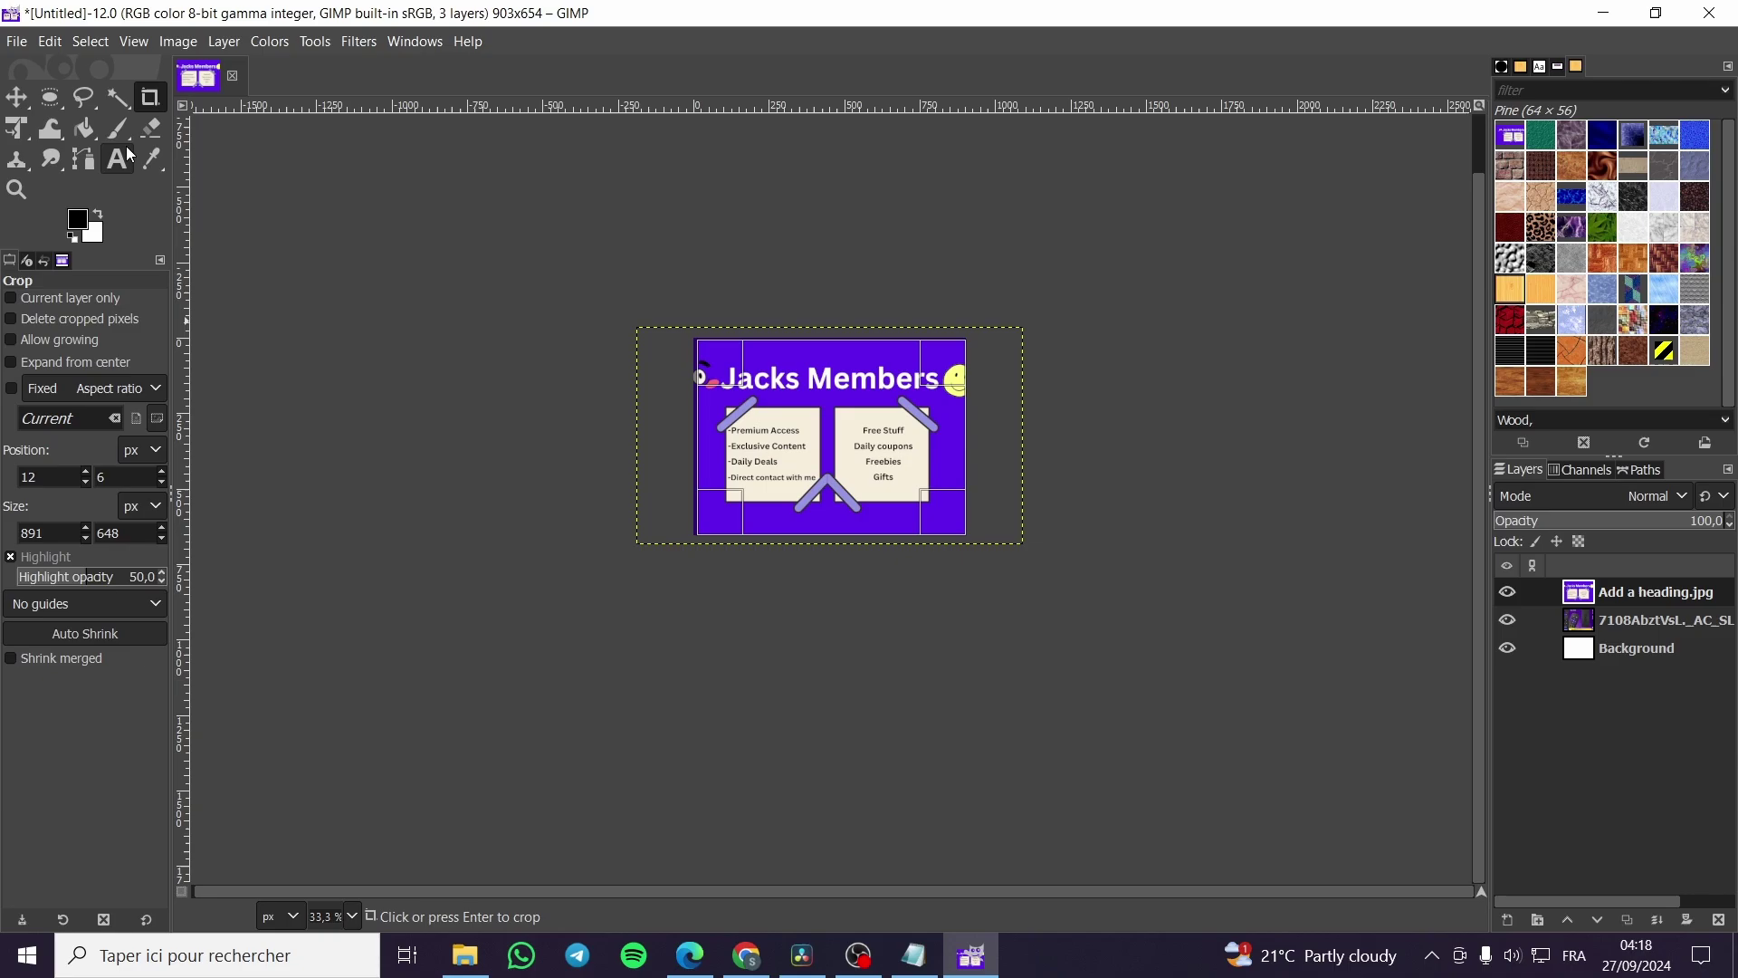
click(15, 135)
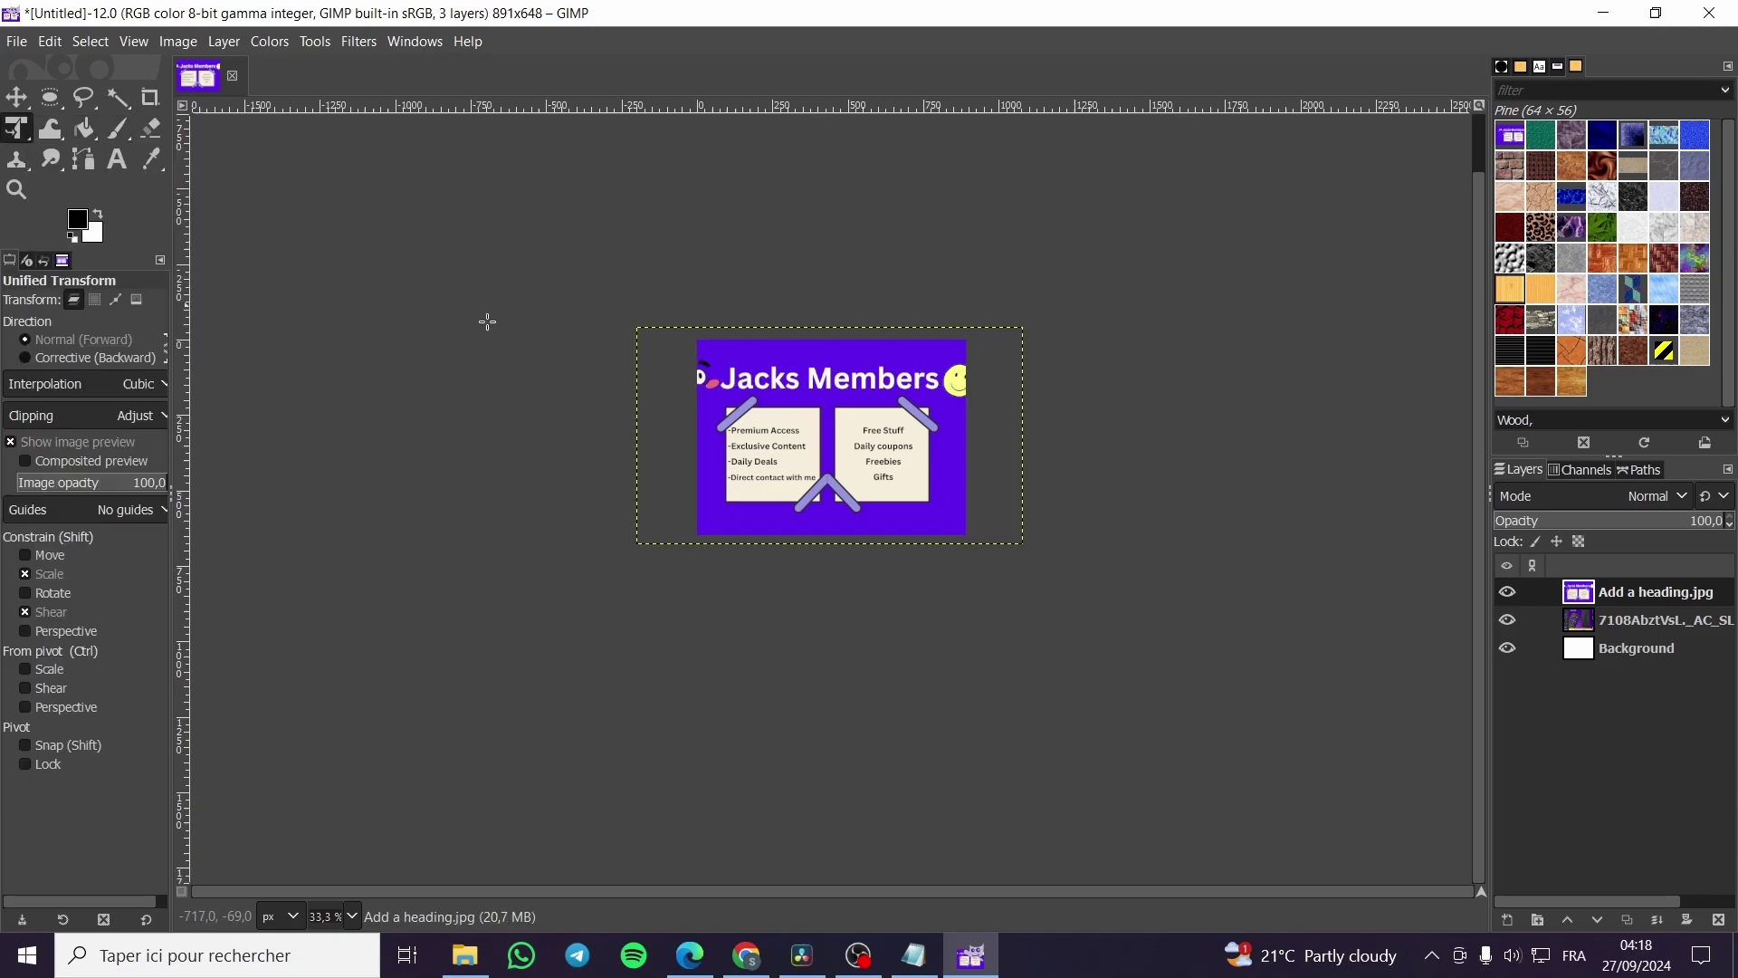
- Move the Jacks Members banner down-left and scale it to about 43% with Unified Transform
click(968, 506)
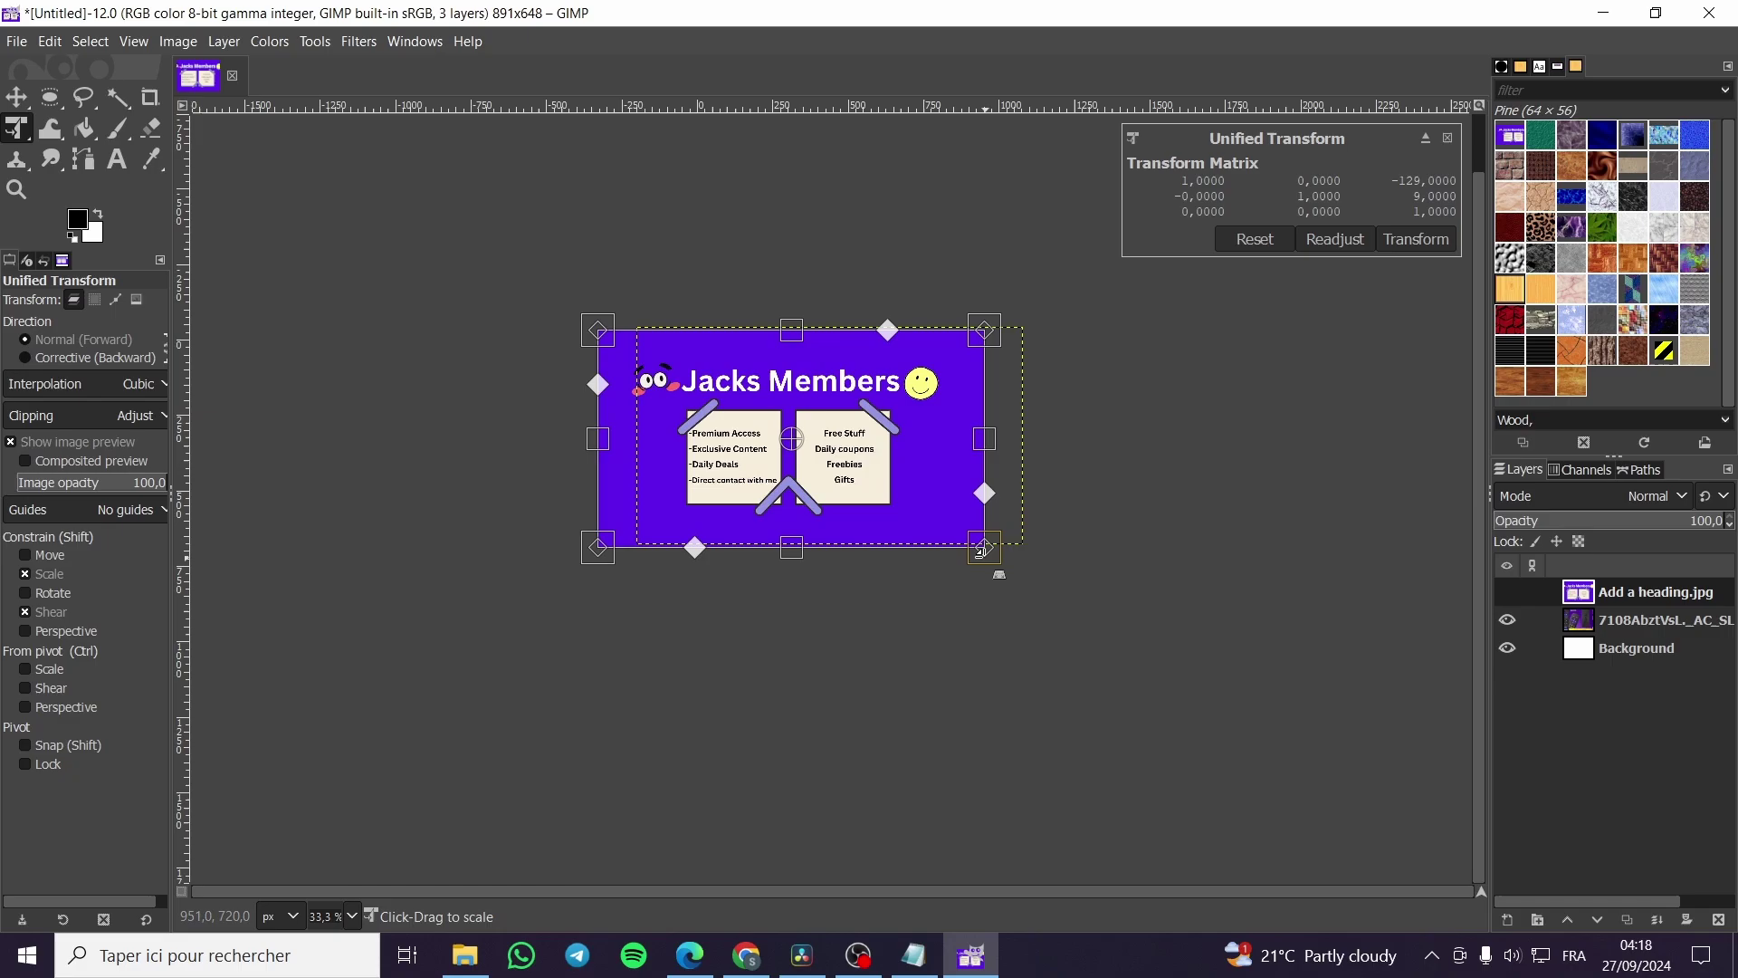
drag(911, 477, 774, 574)
drag(884, 538, 804, 506)
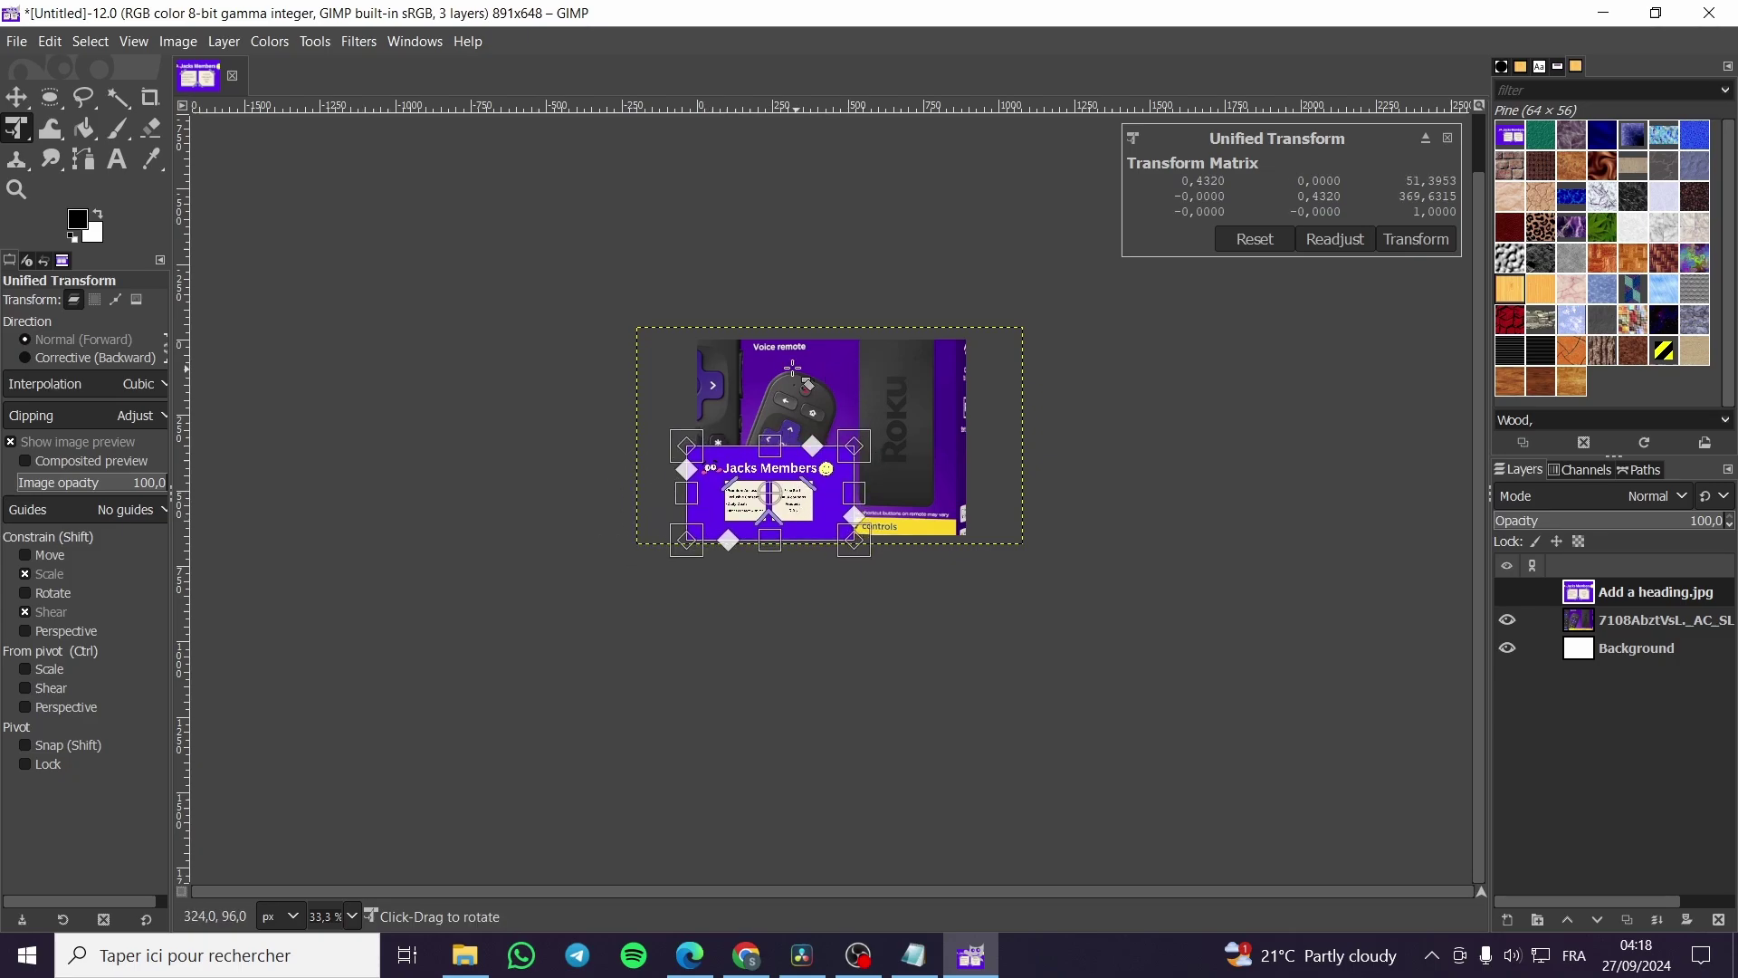
click(17, 97)
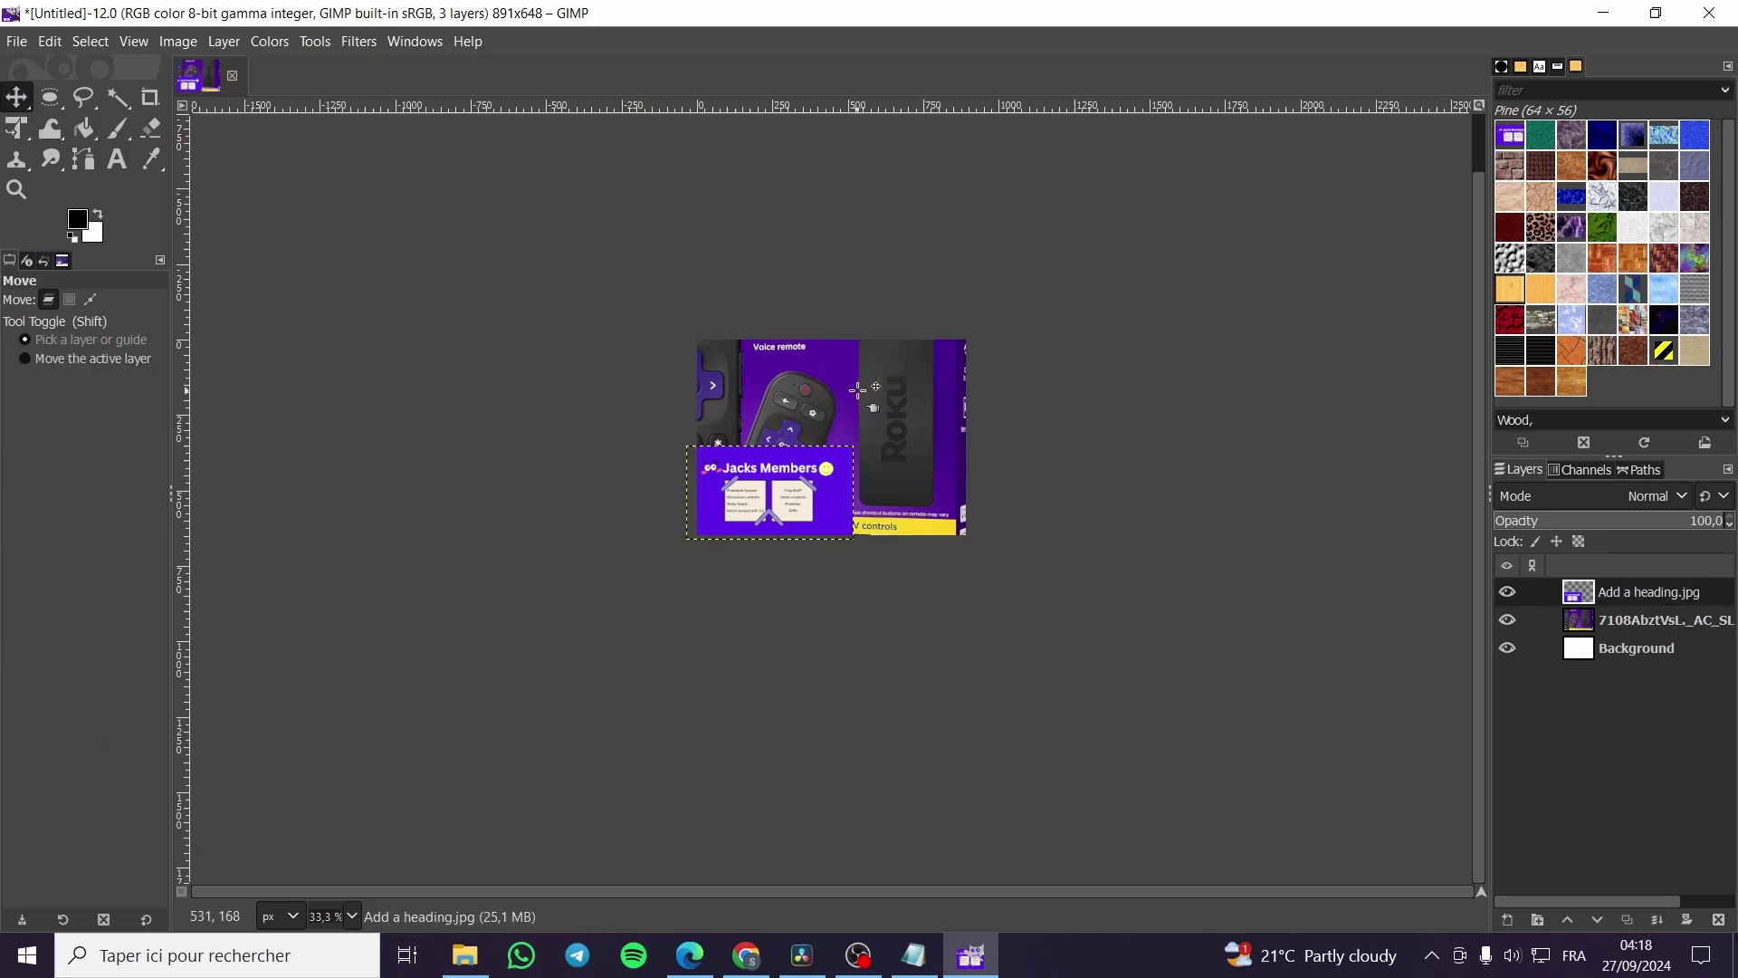
- Reposition the Roku photo, then crop the image to 288×573
drag(858, 389, 895, 464)
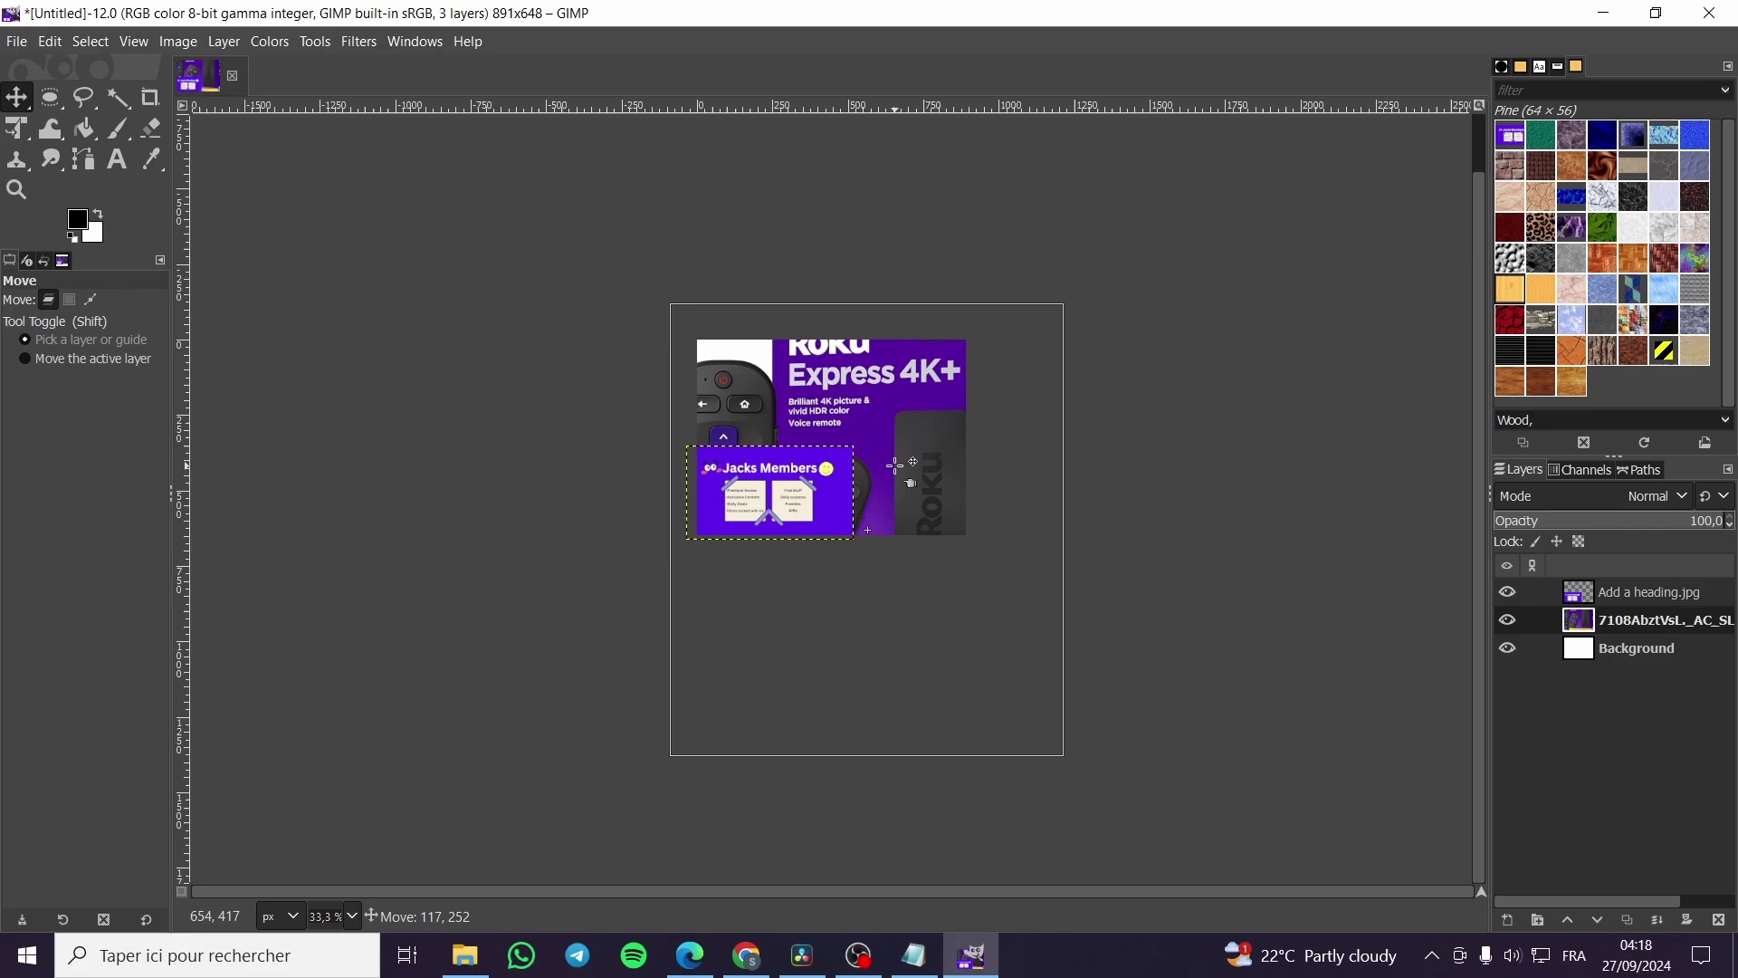
click(17, 127)
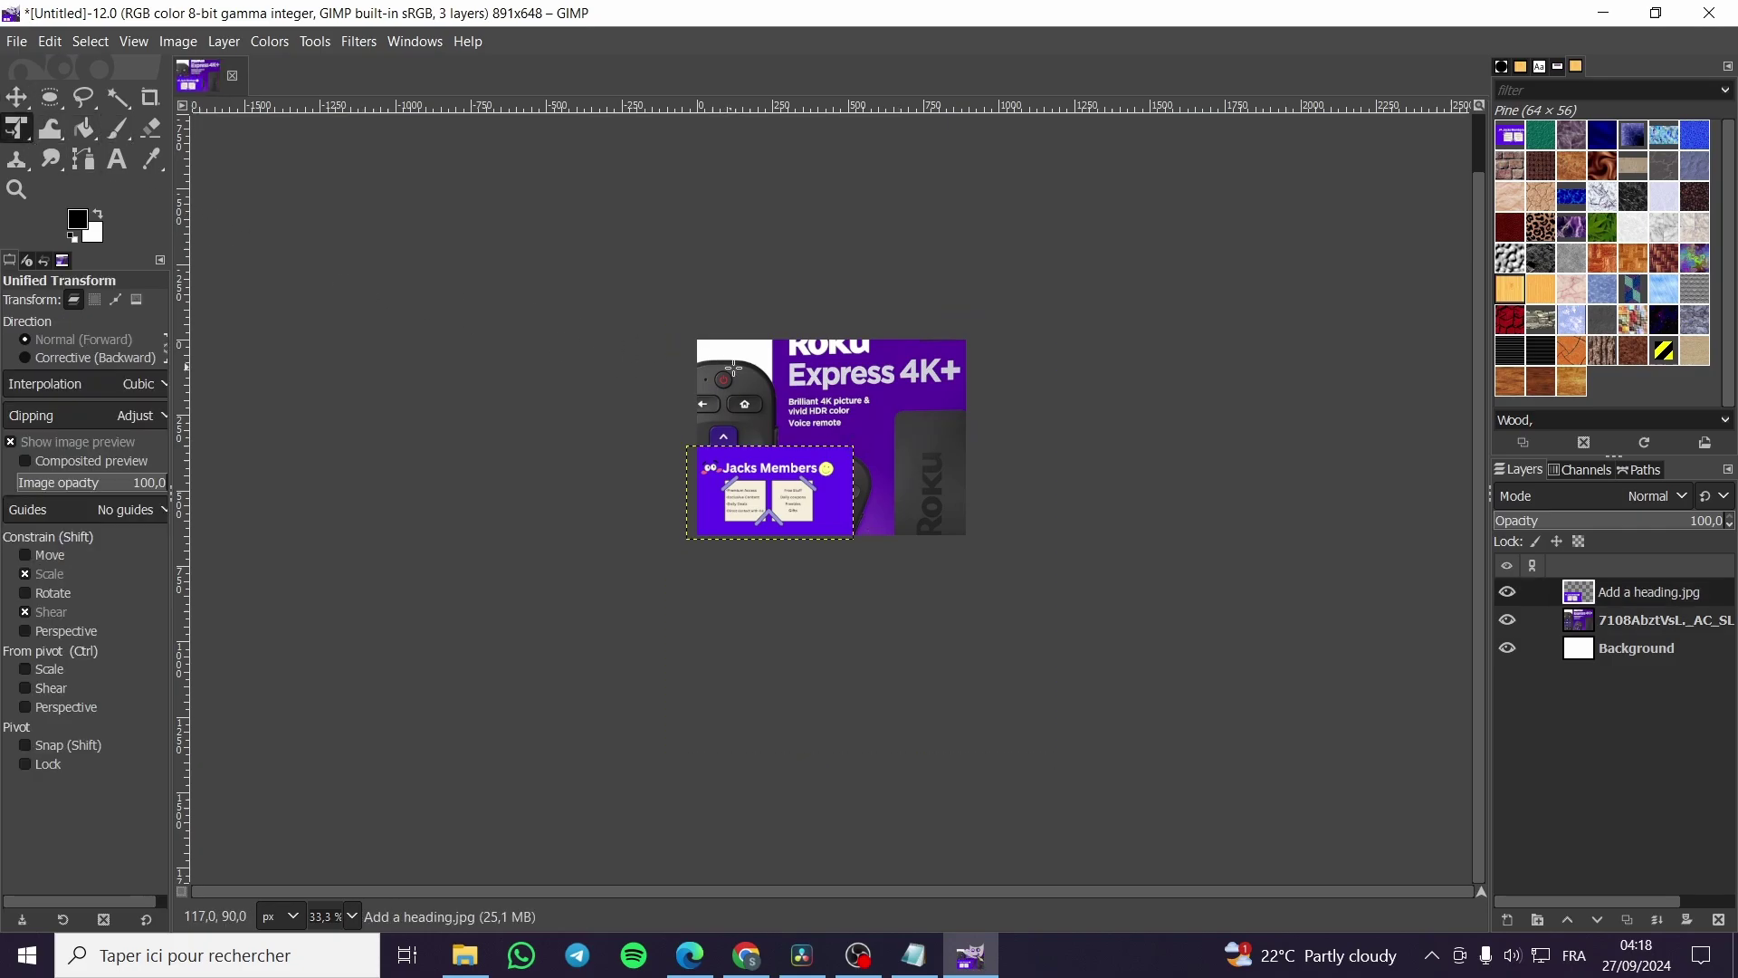
click(733, 366)
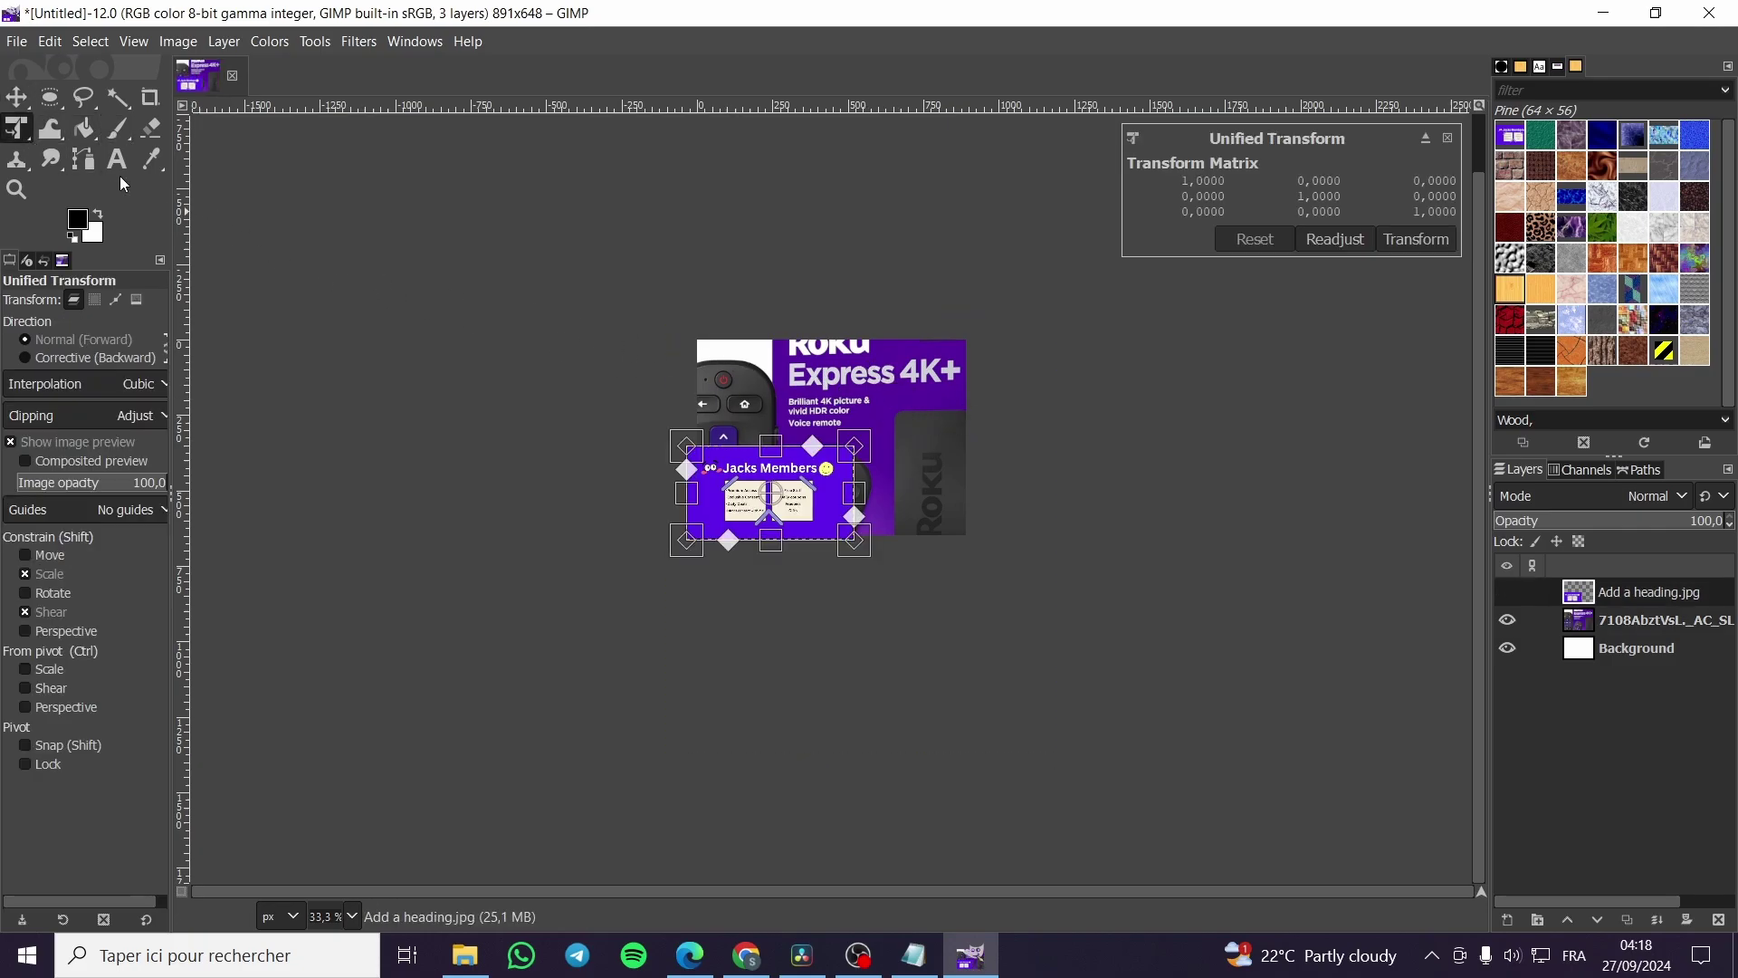
click(150, 97)
drag(947, 362, 858, 538)
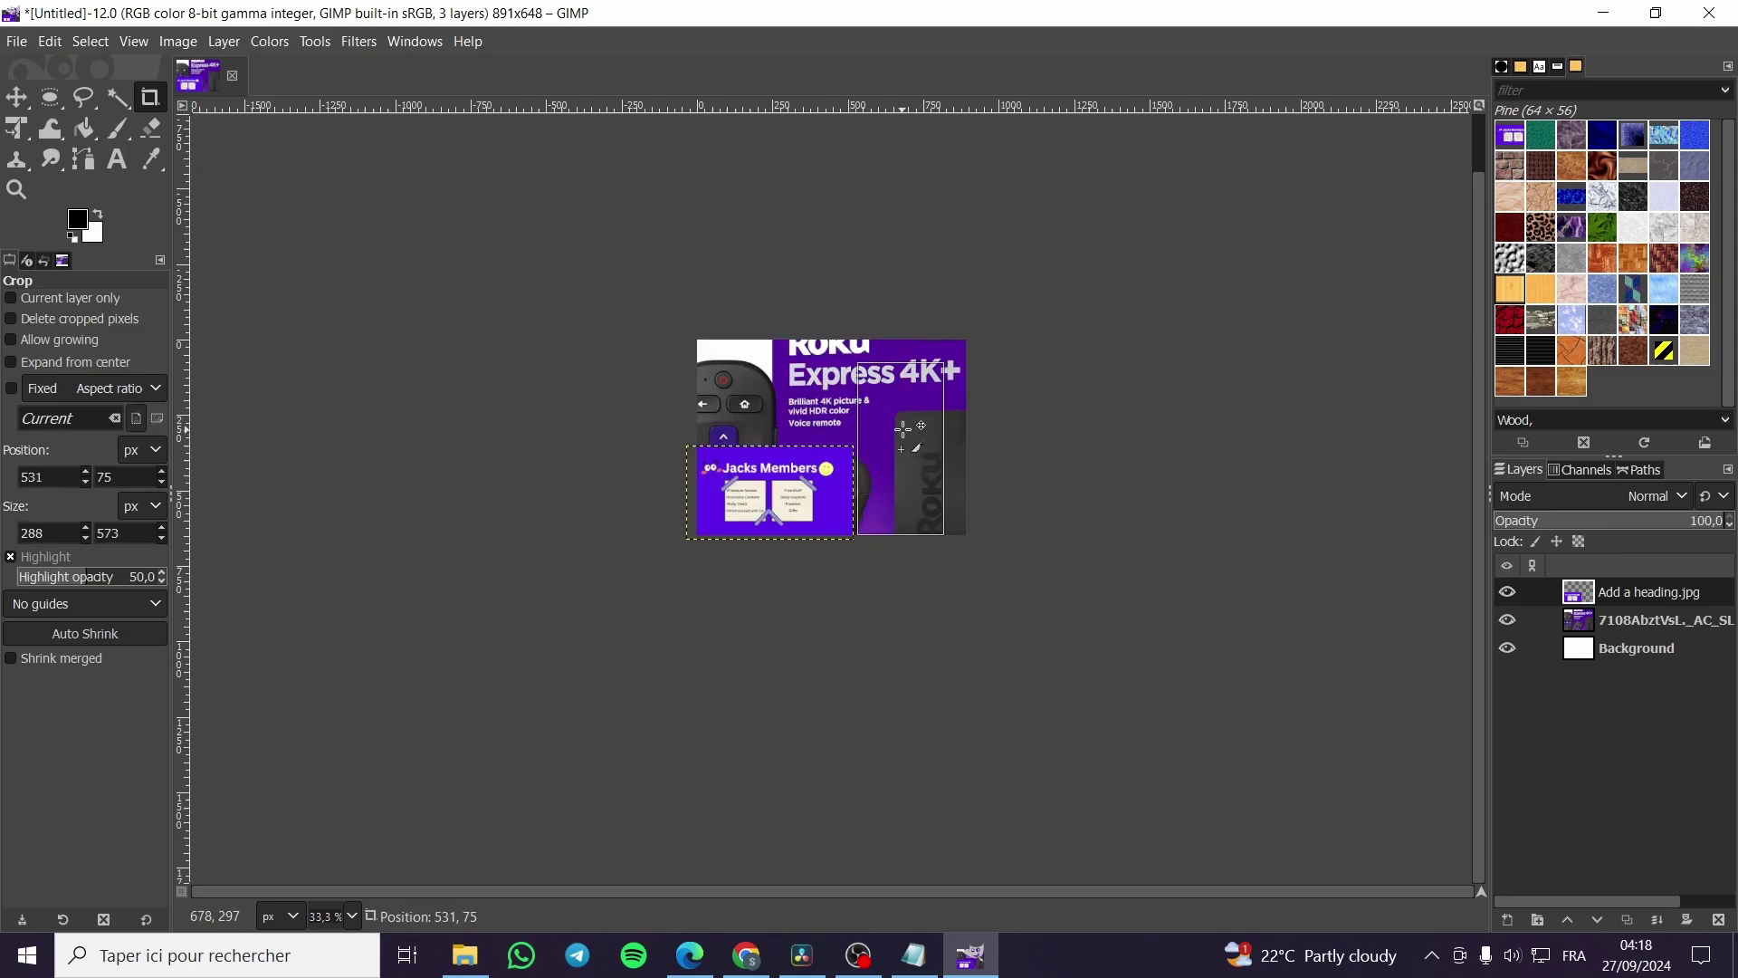
drag(903, 428, 752, 406)
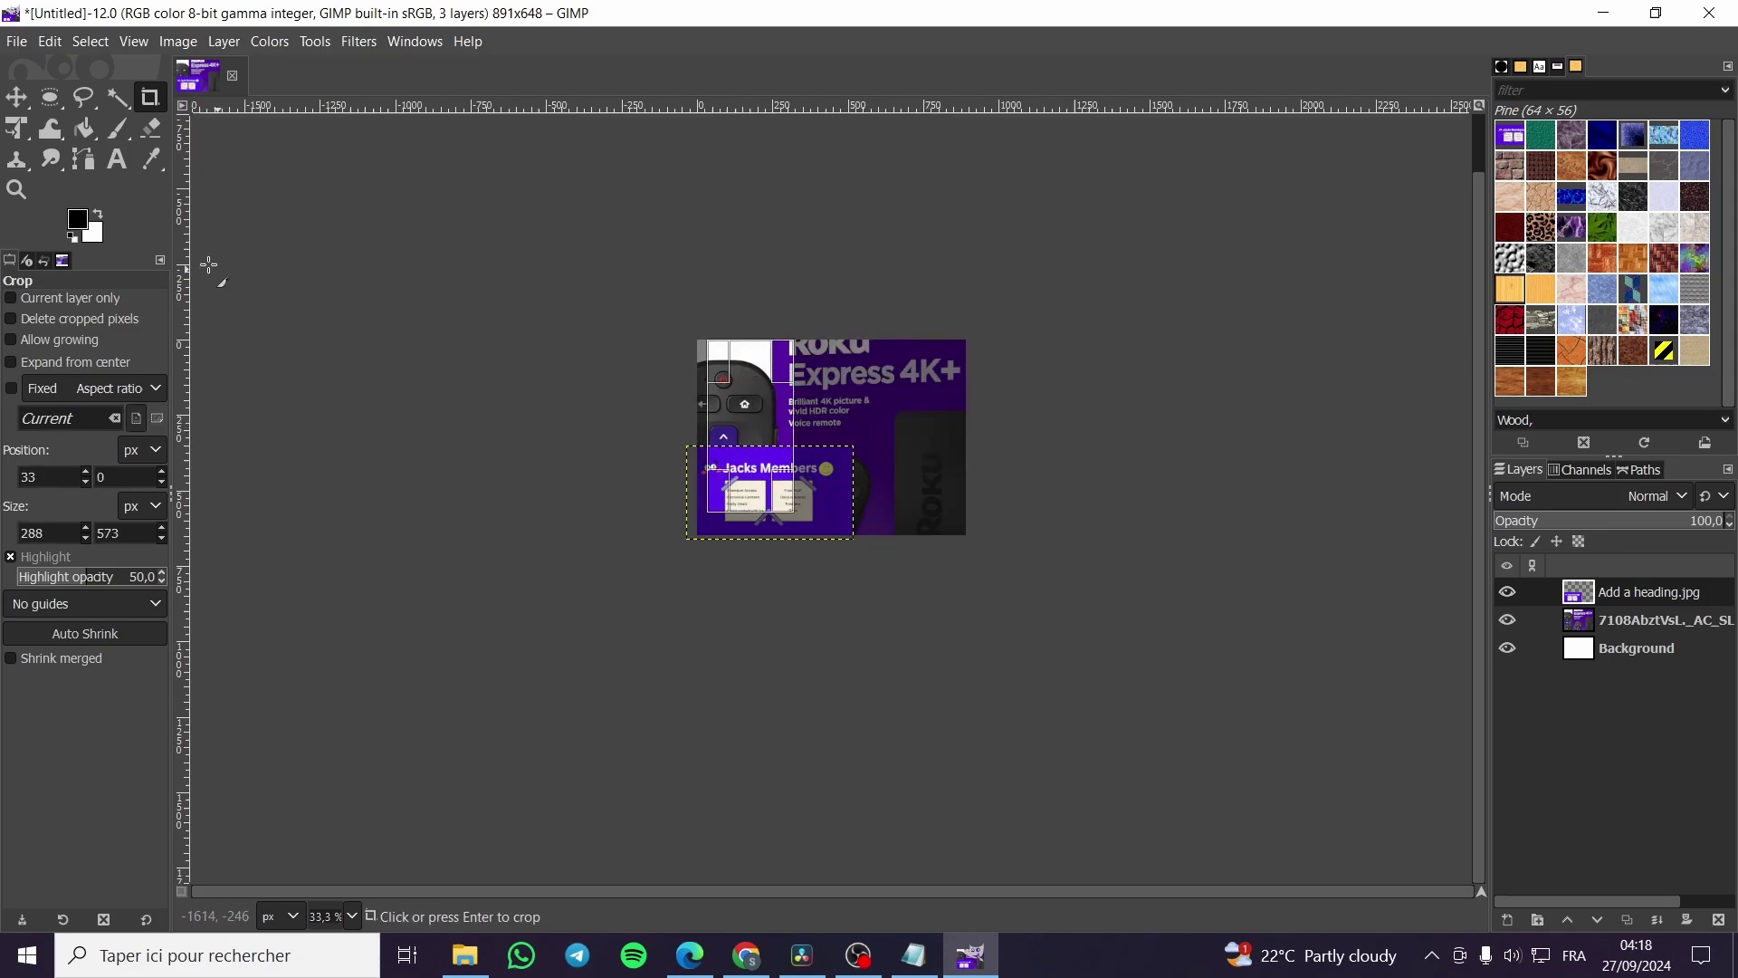
click(741, 404)
key(m)
- Shift the Jacks Members banner right and rotate it slightly
drag(784, 499, 907, 500)
key(shift+t)
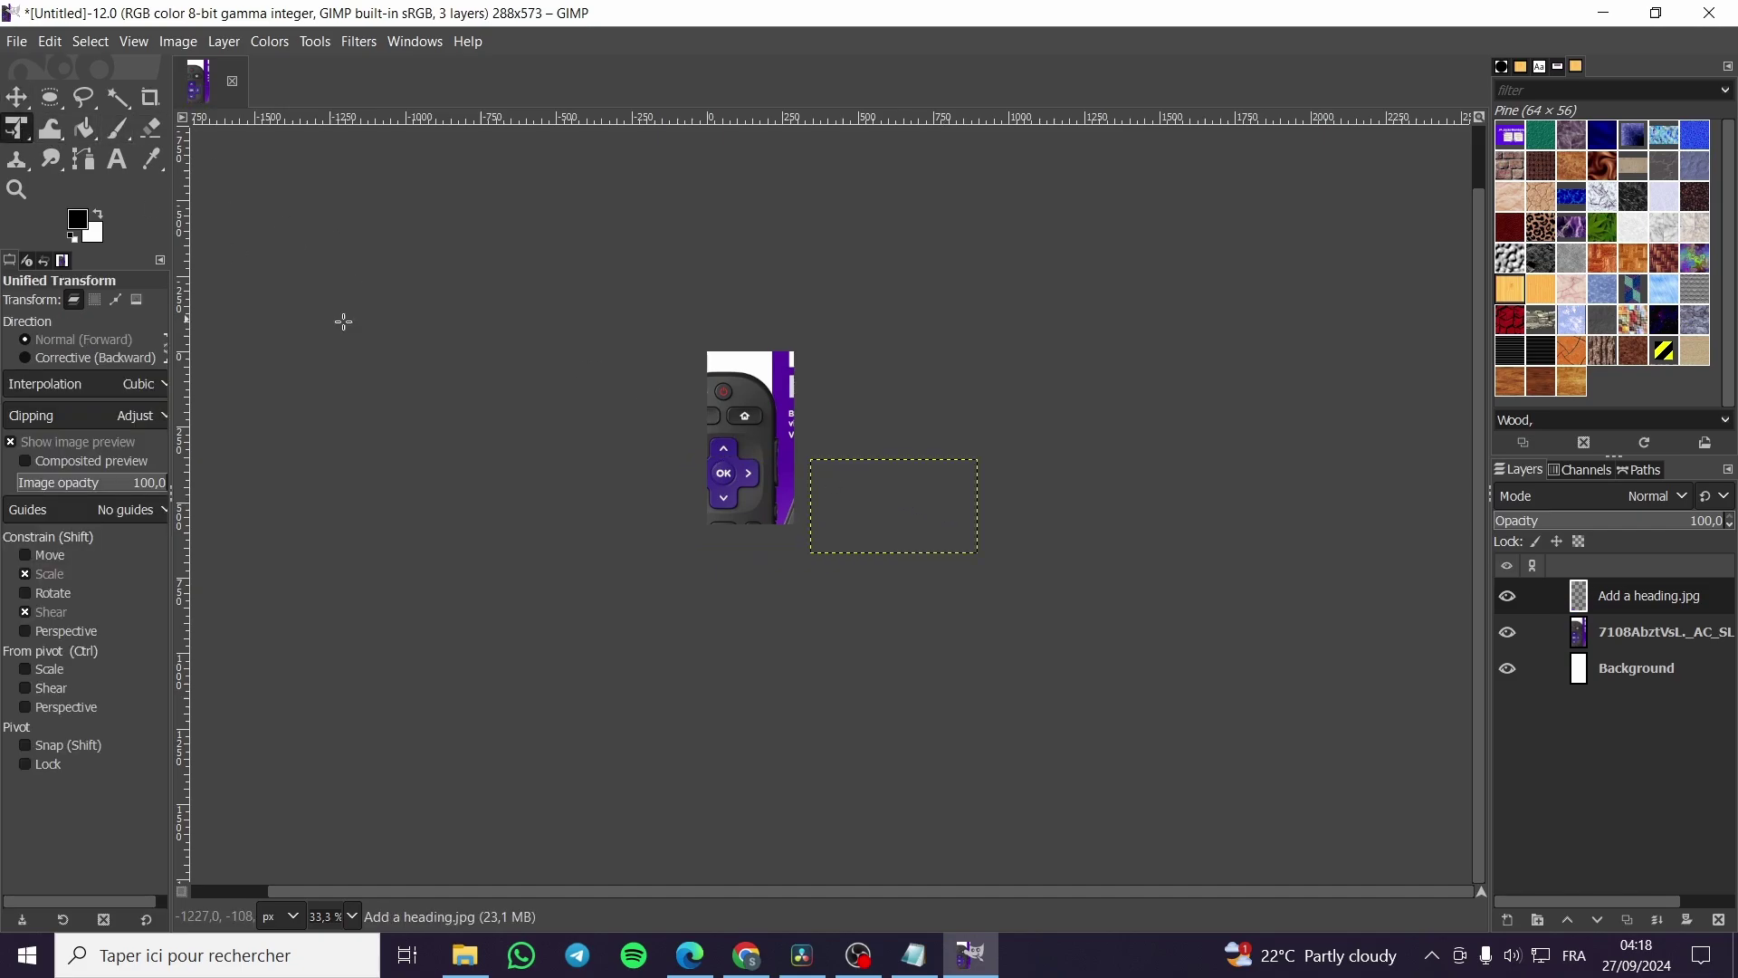
click(787, 468)
drag(750, 418, 745, 413)
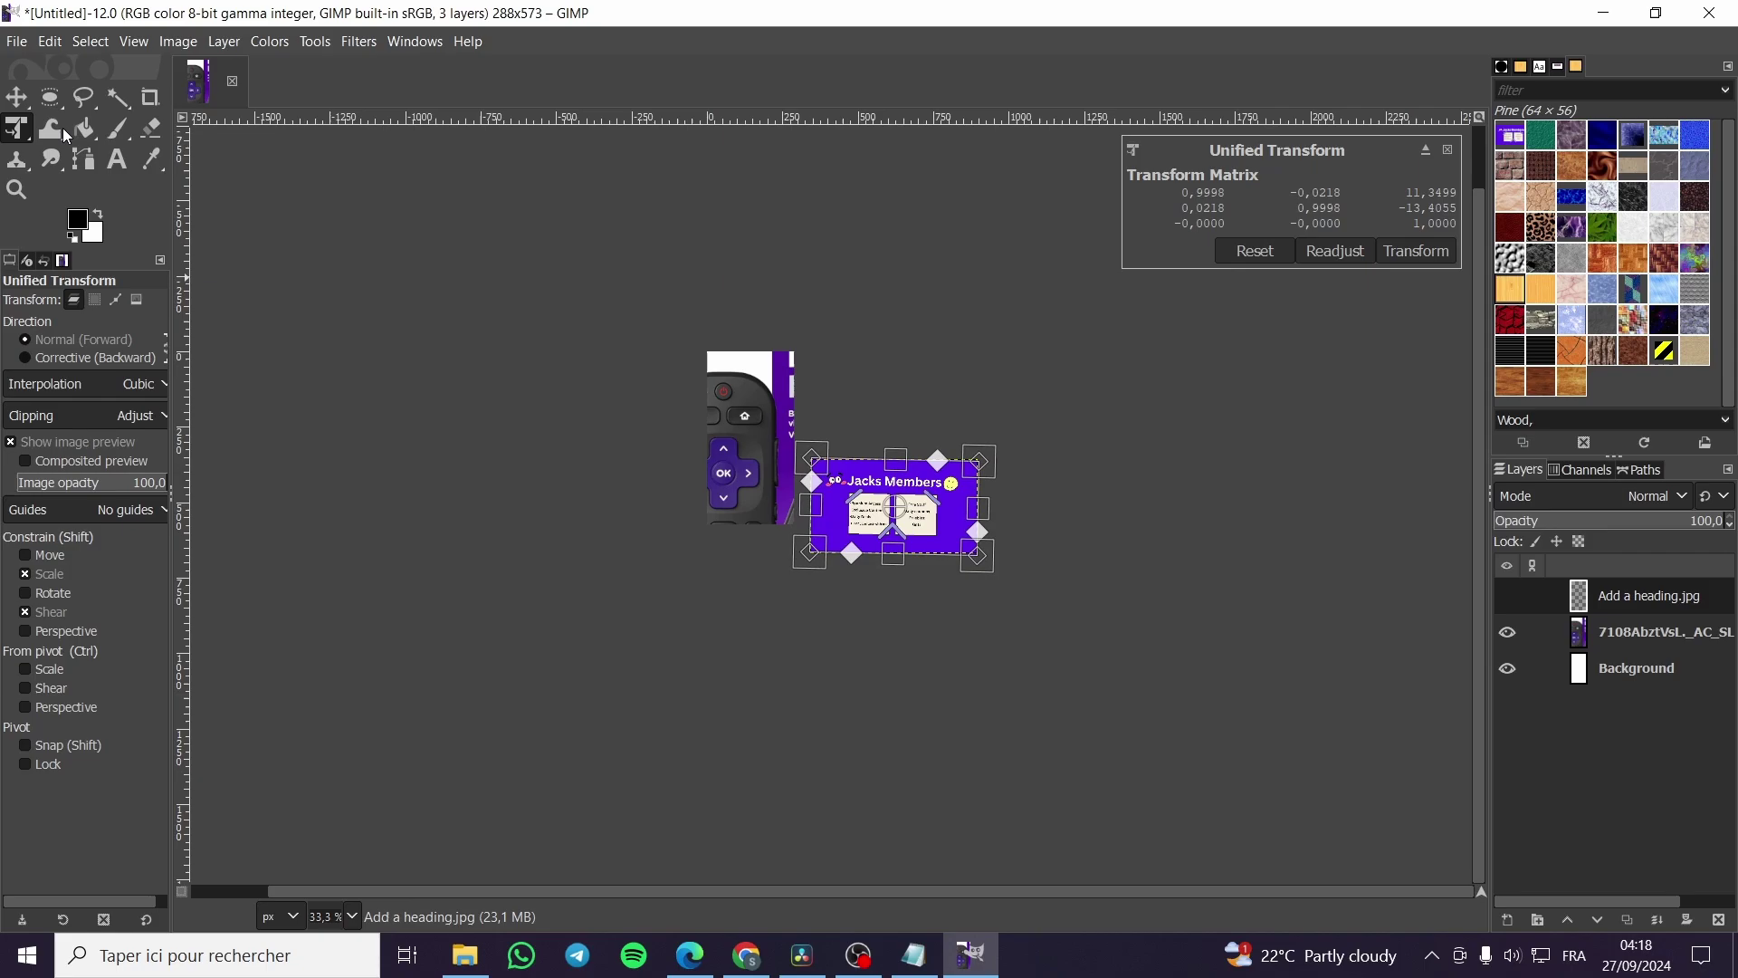
key(m)
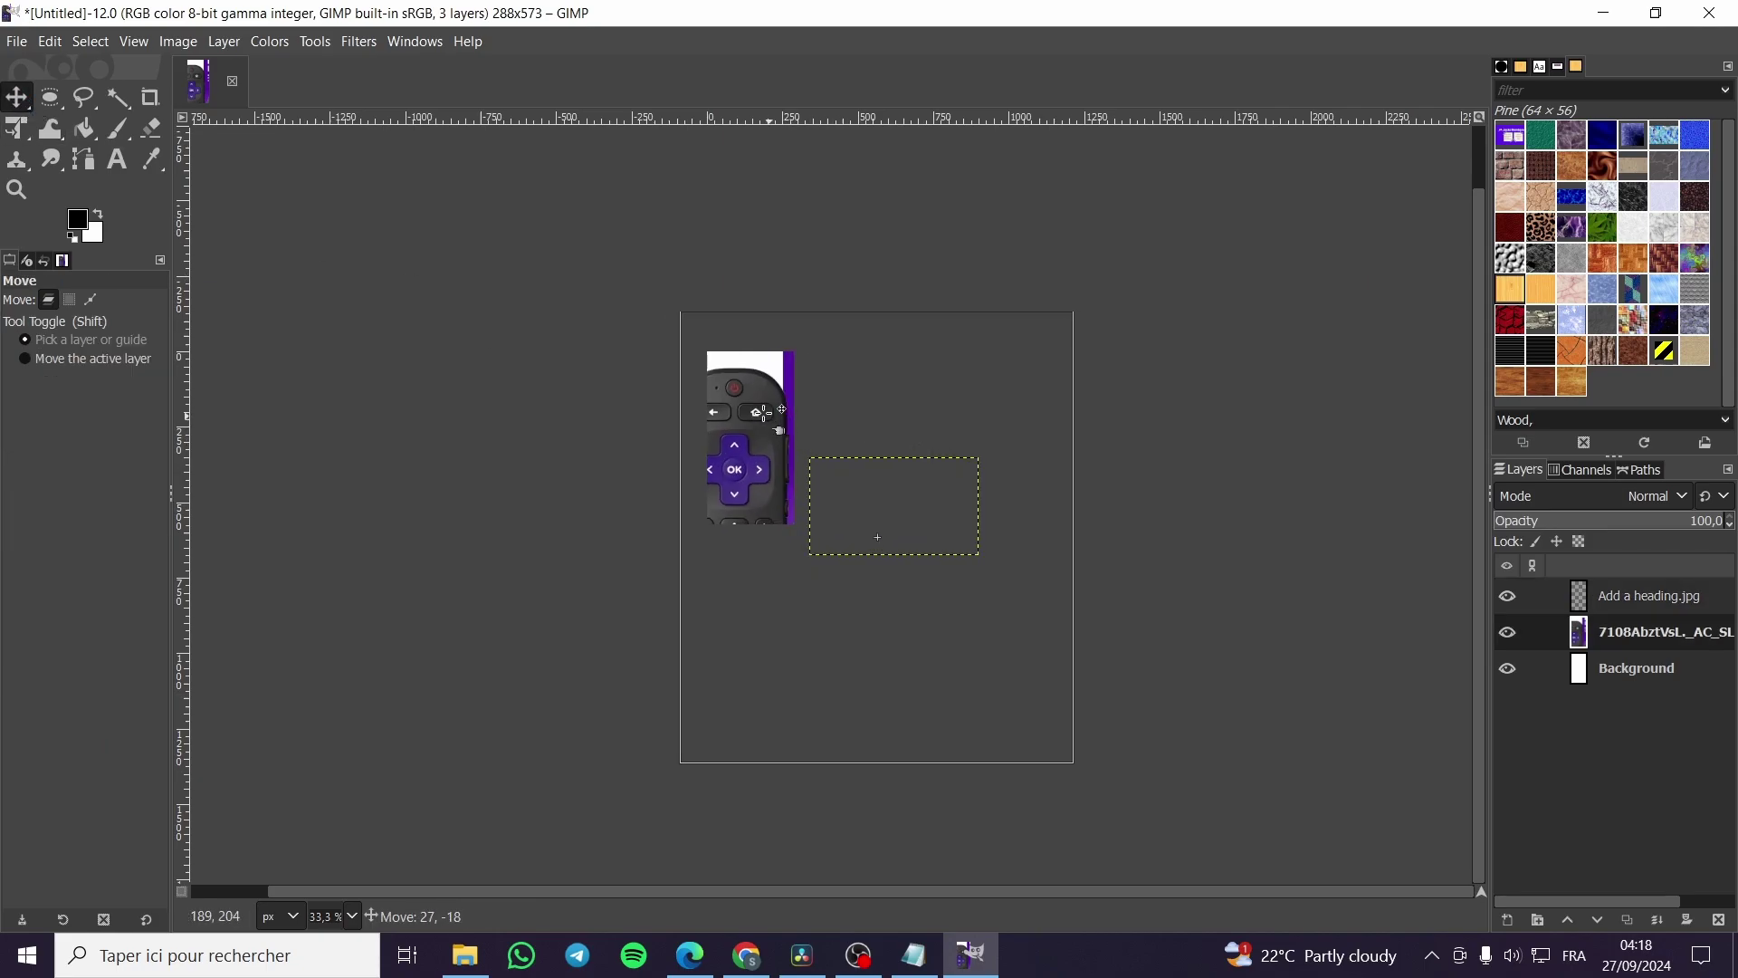
click(830, 466)
- Undo back to the full 891×648 canvas and place the Roku remote at the lower right
key(ctrl+z)
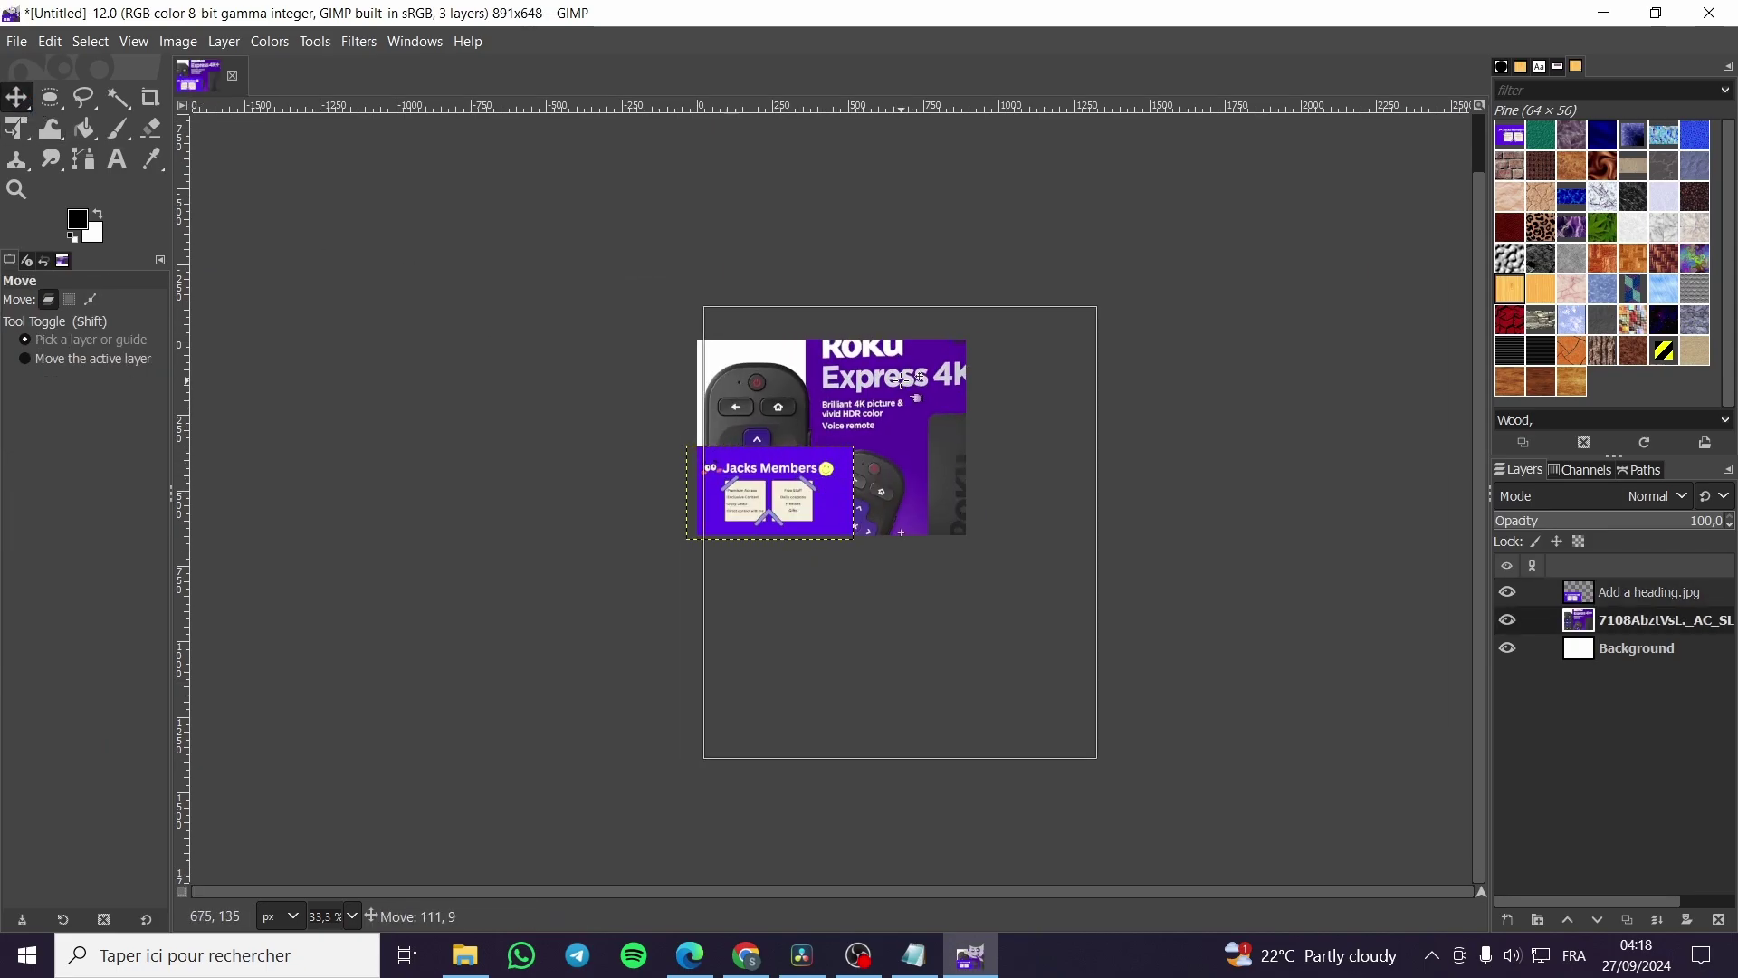
drag(904, 378, 1020, 416)
drag(899, 413, 942, 470)
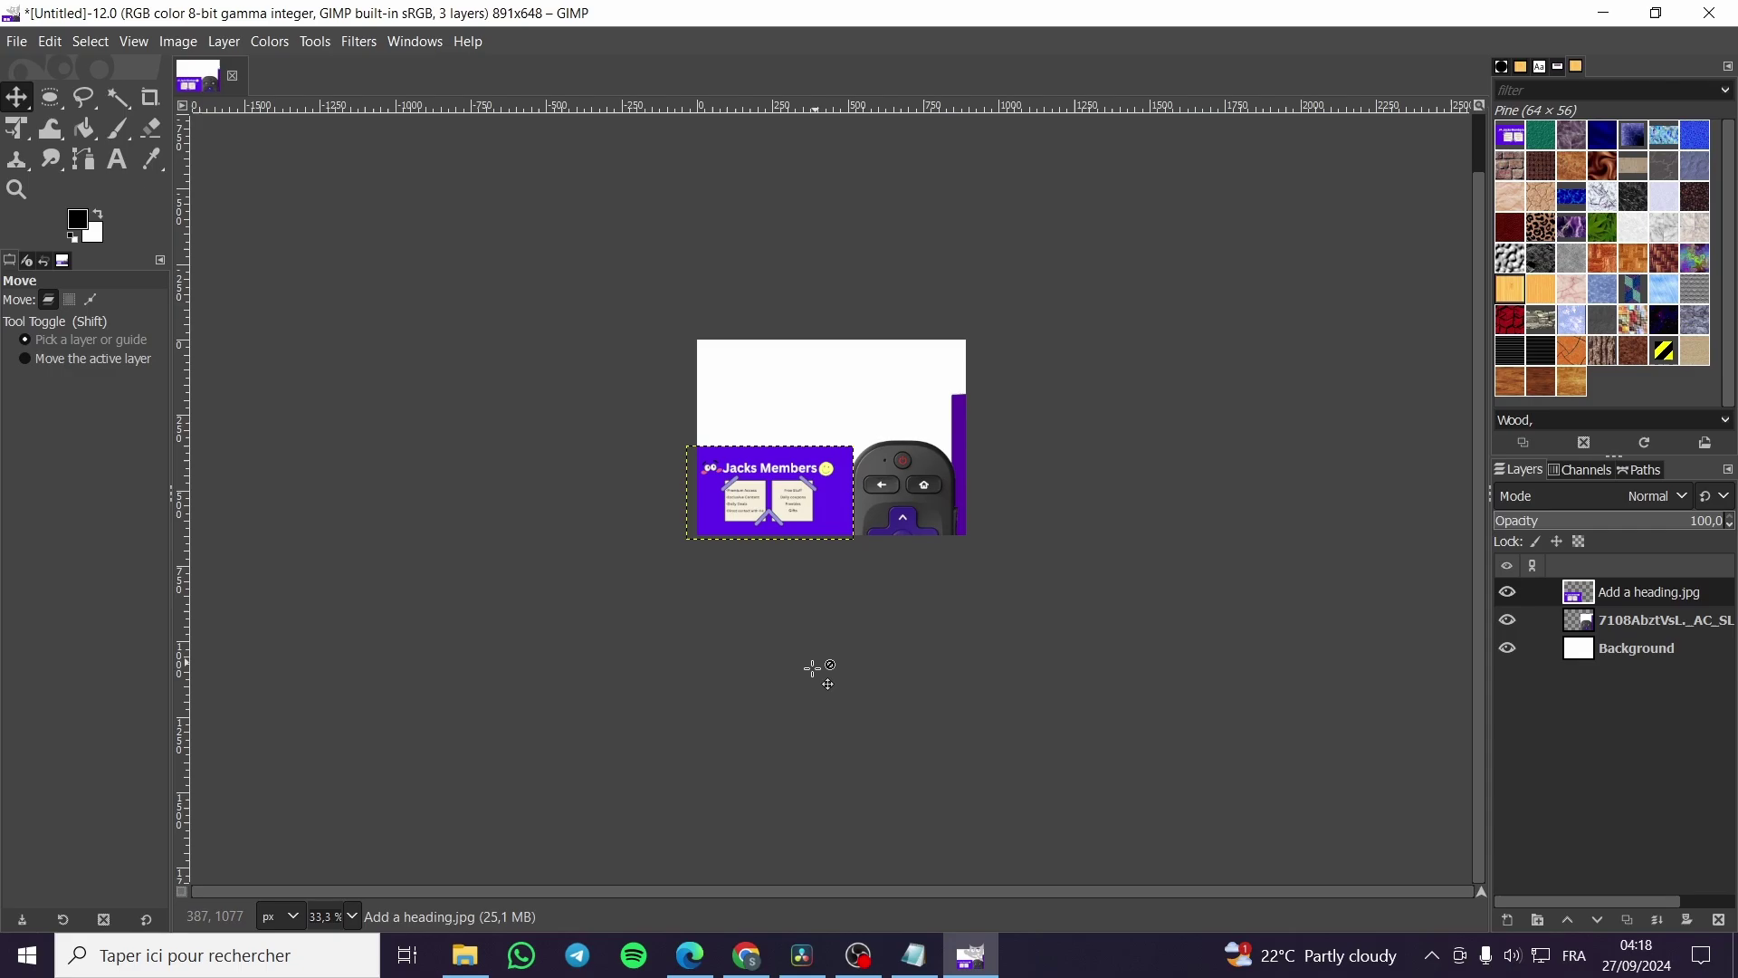
- Drag Promo Bundle.png from the Téléchargements folder onto the GIMP canvas as a new layer
click(473, 965)
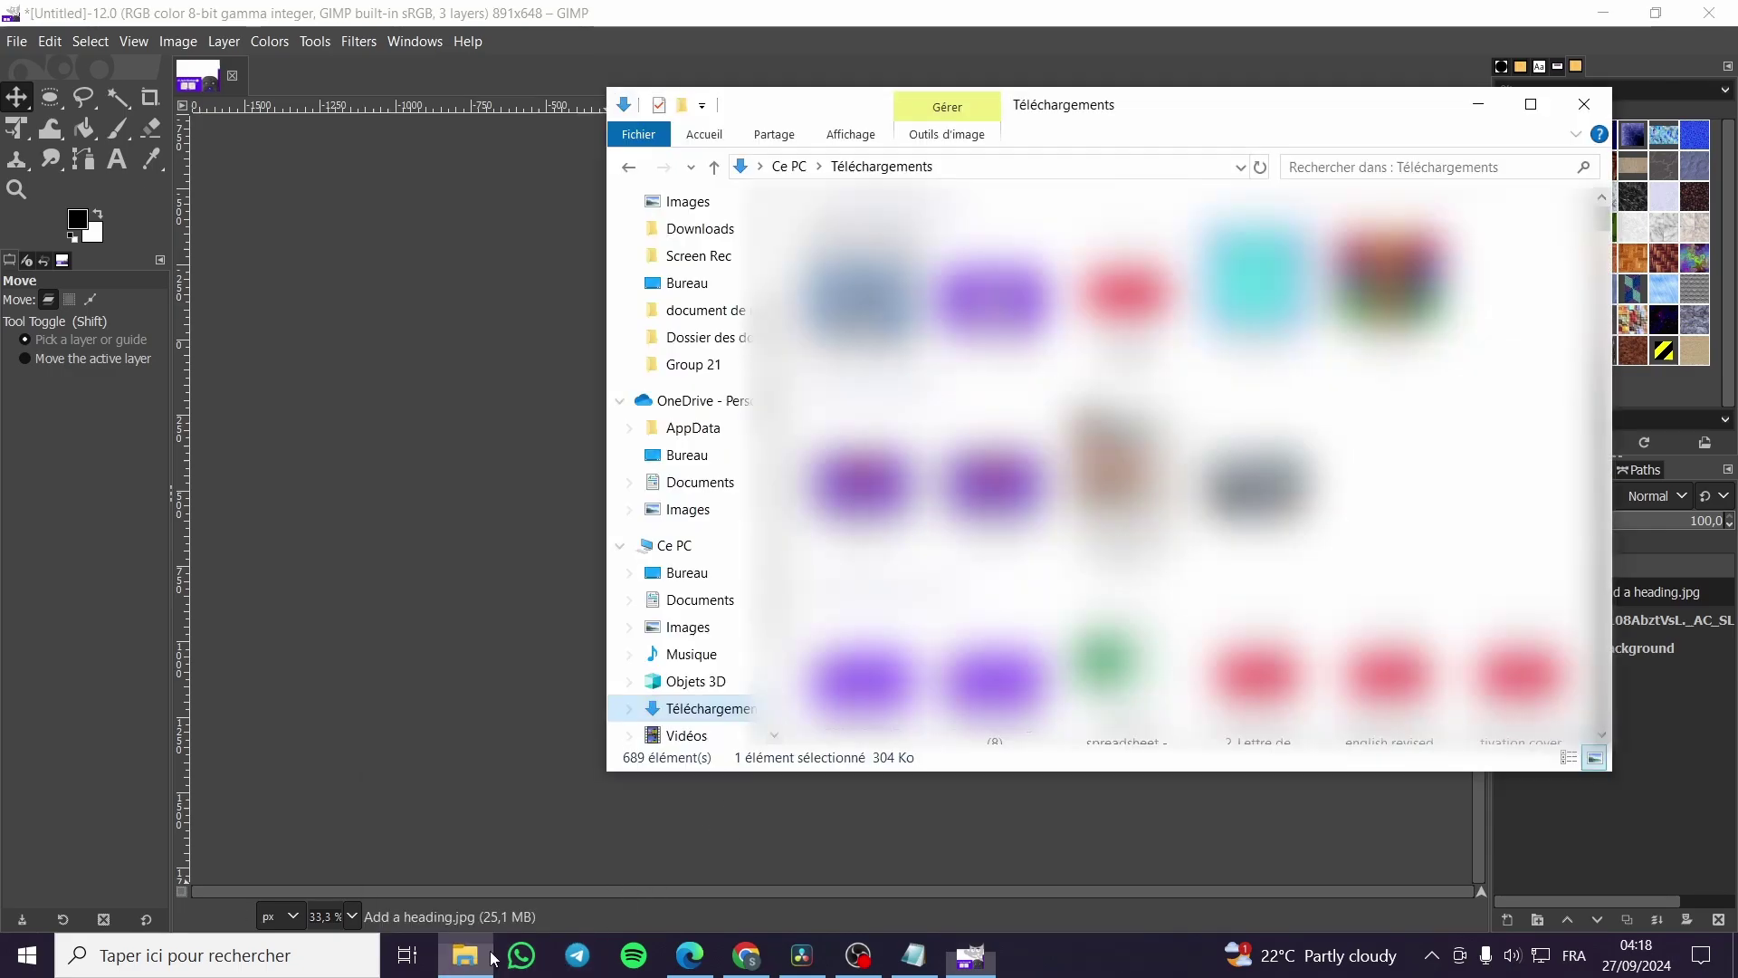
drag(744, 377, 543, 651)
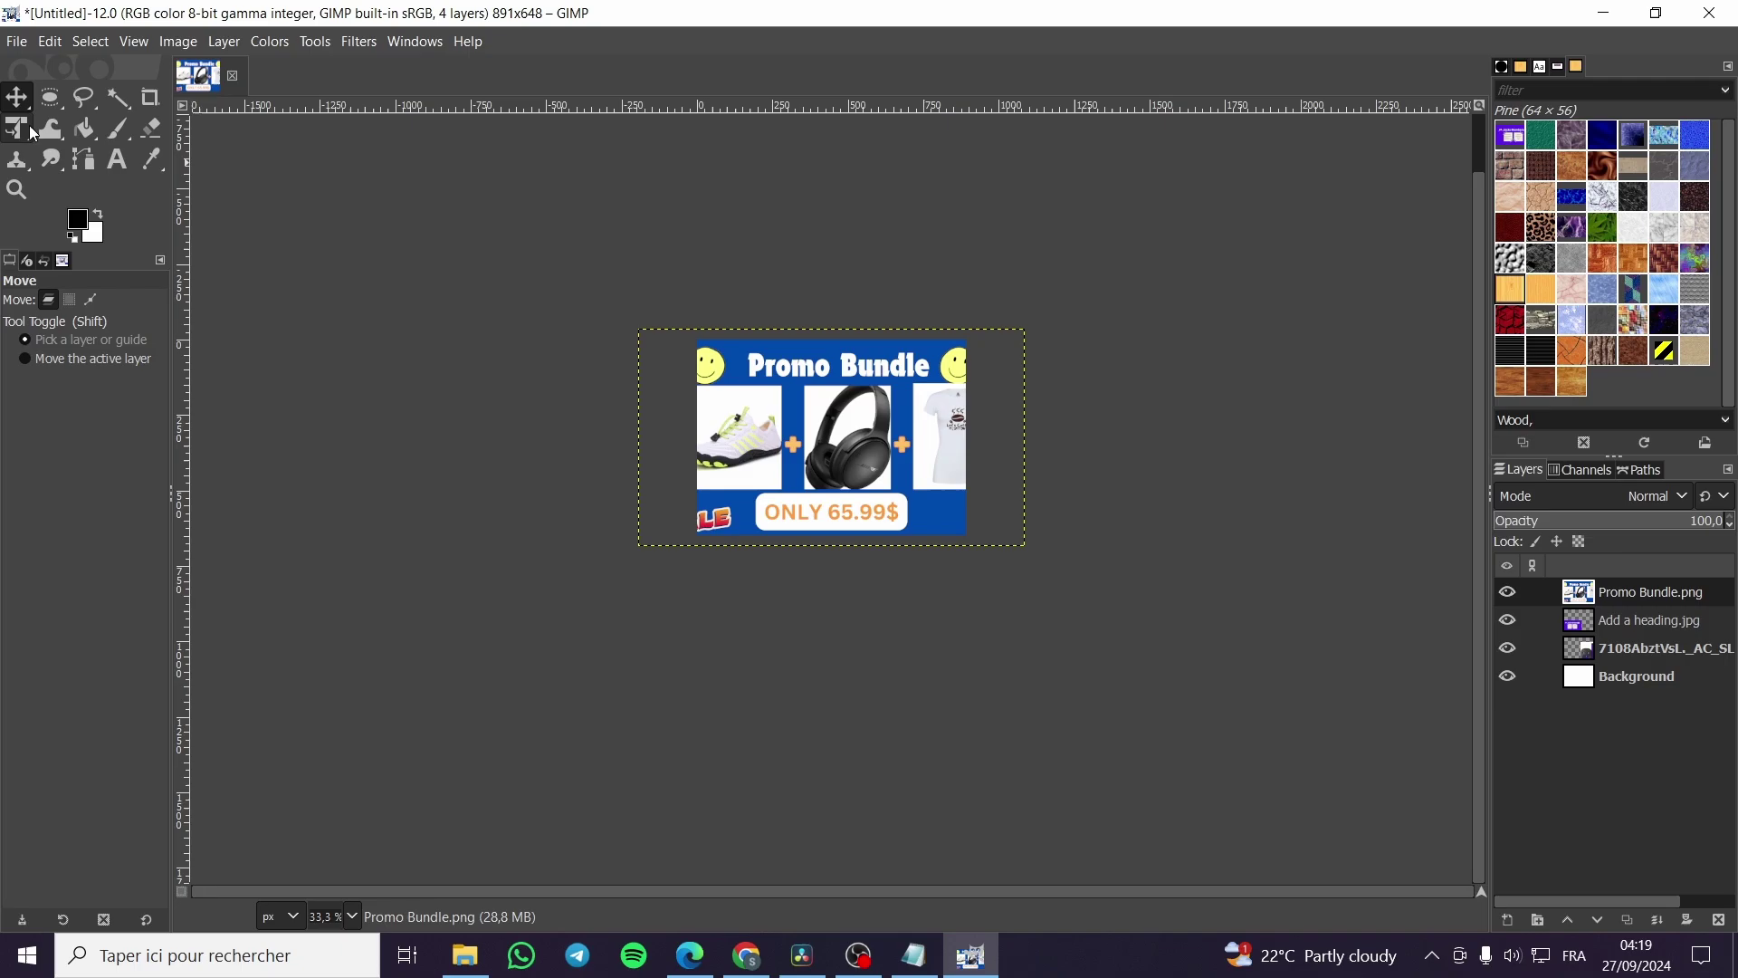
key(shift+t)
- Scale the Promo Bundle graphic down to roughly 43–74% in the top-left area
click(1020, 507)
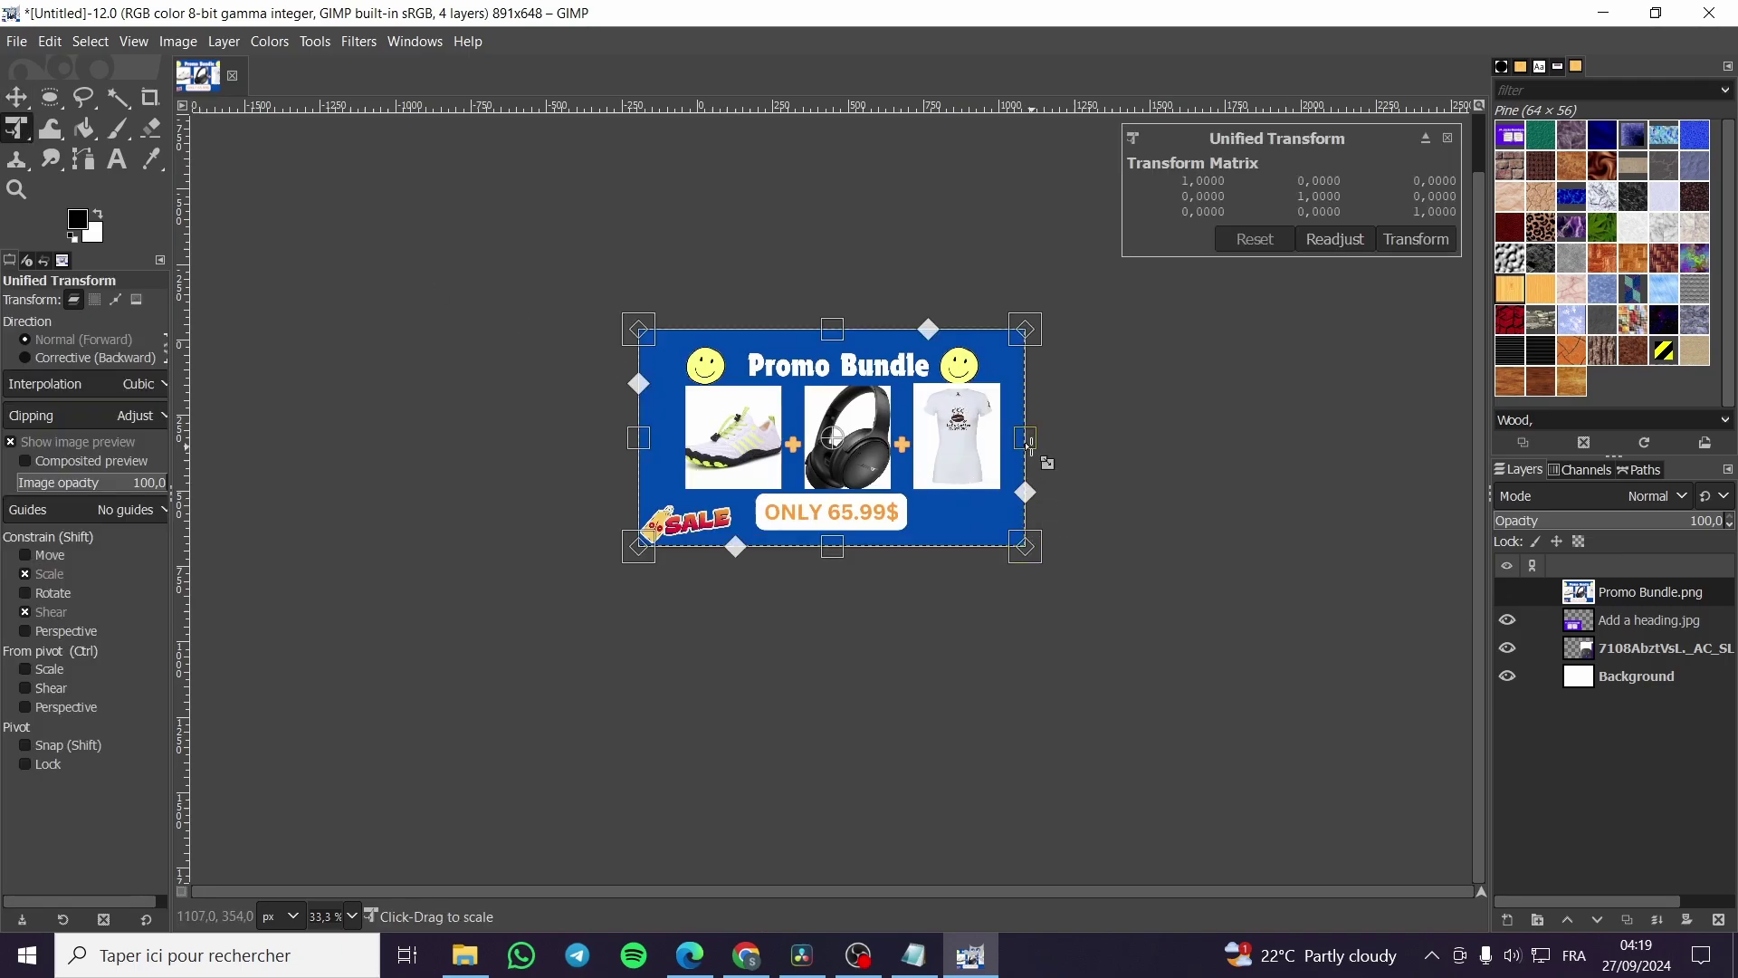
drag(1034, 541, 789, 347)
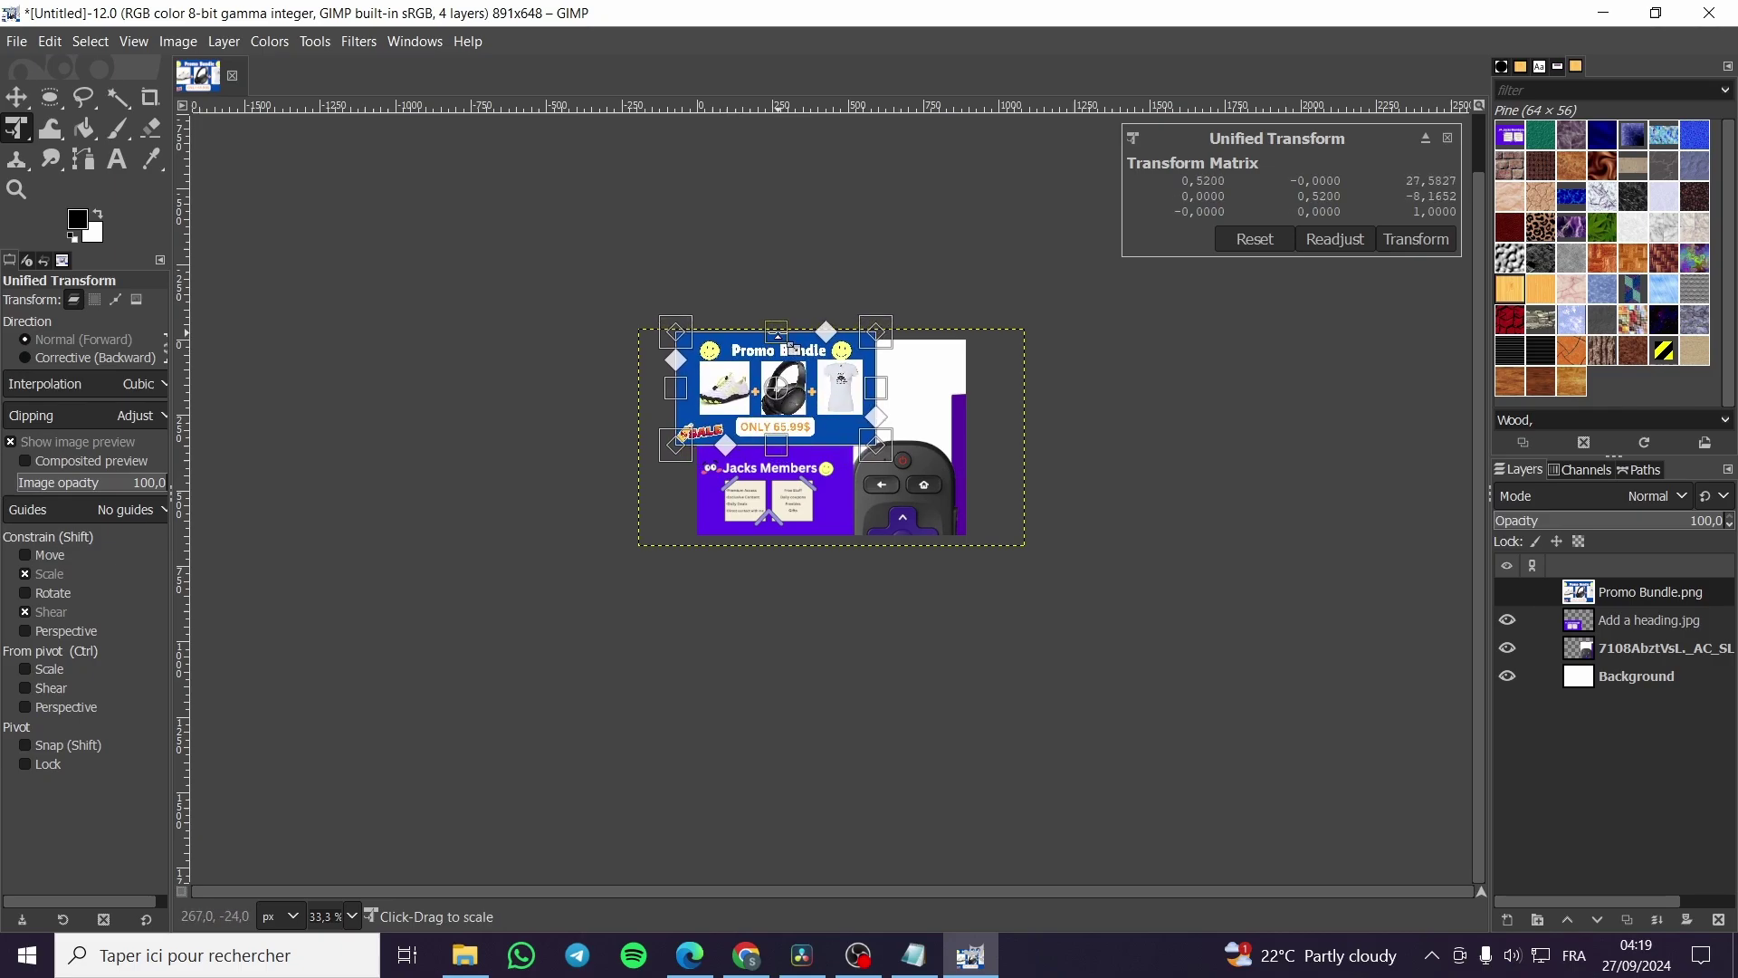
drag(874, 389, 953, 361)
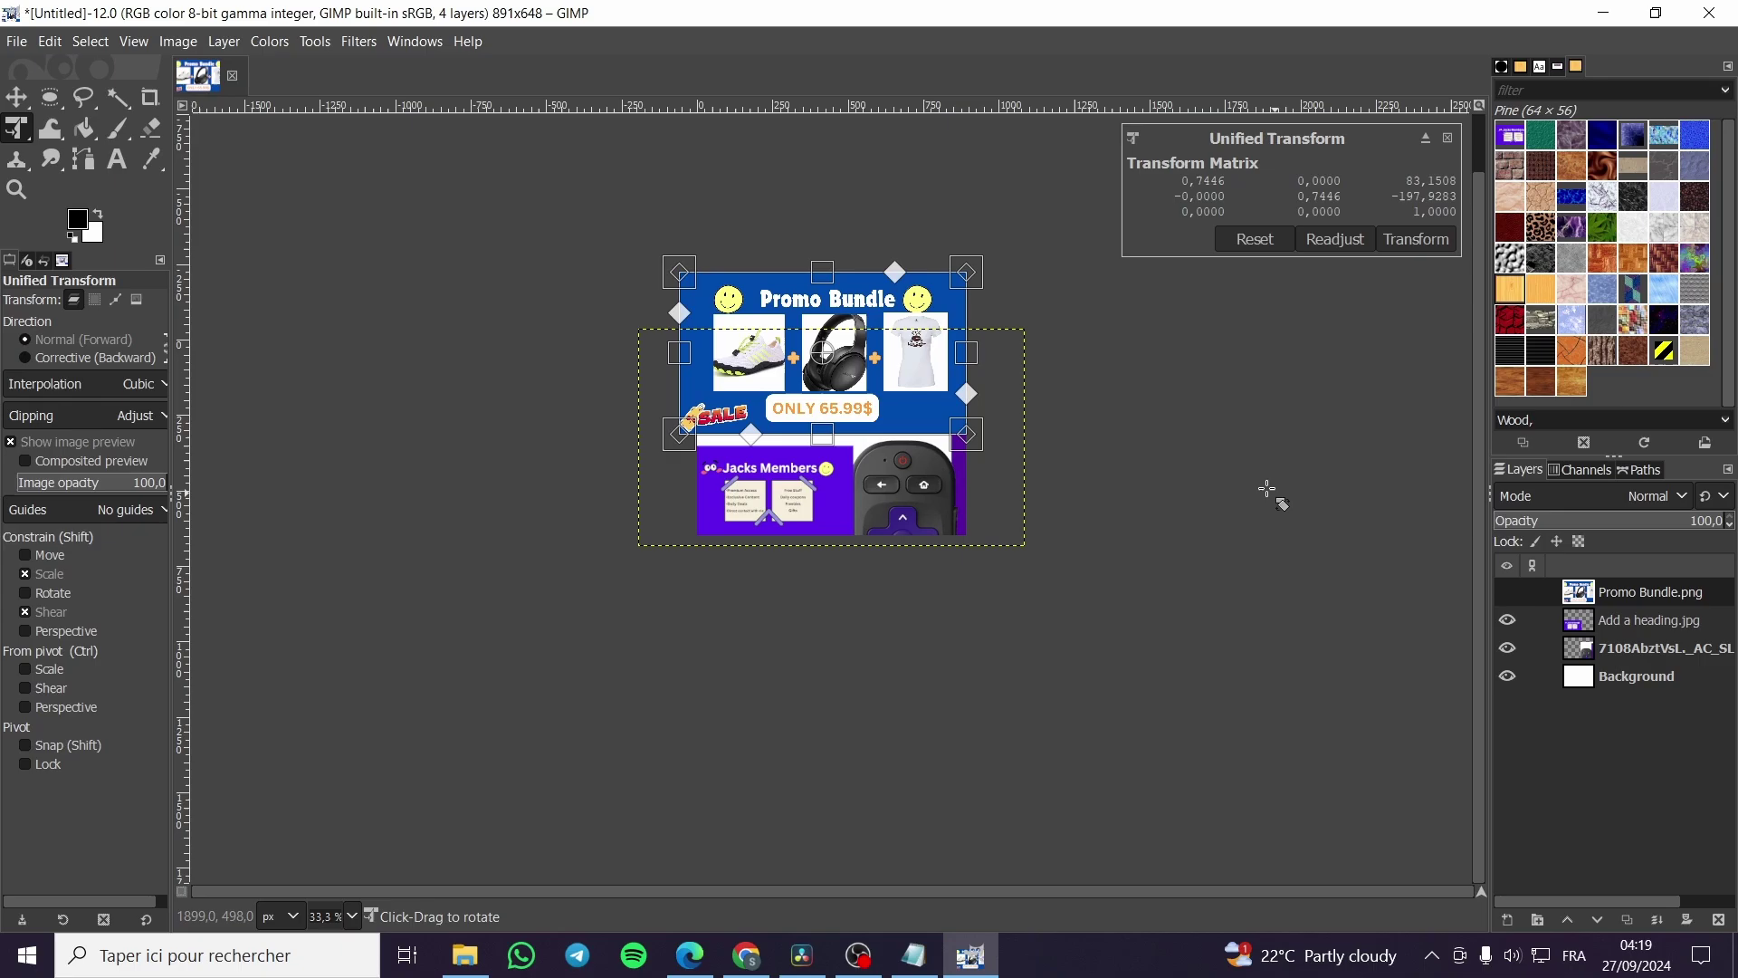
drag(820, 286, 779, 384)
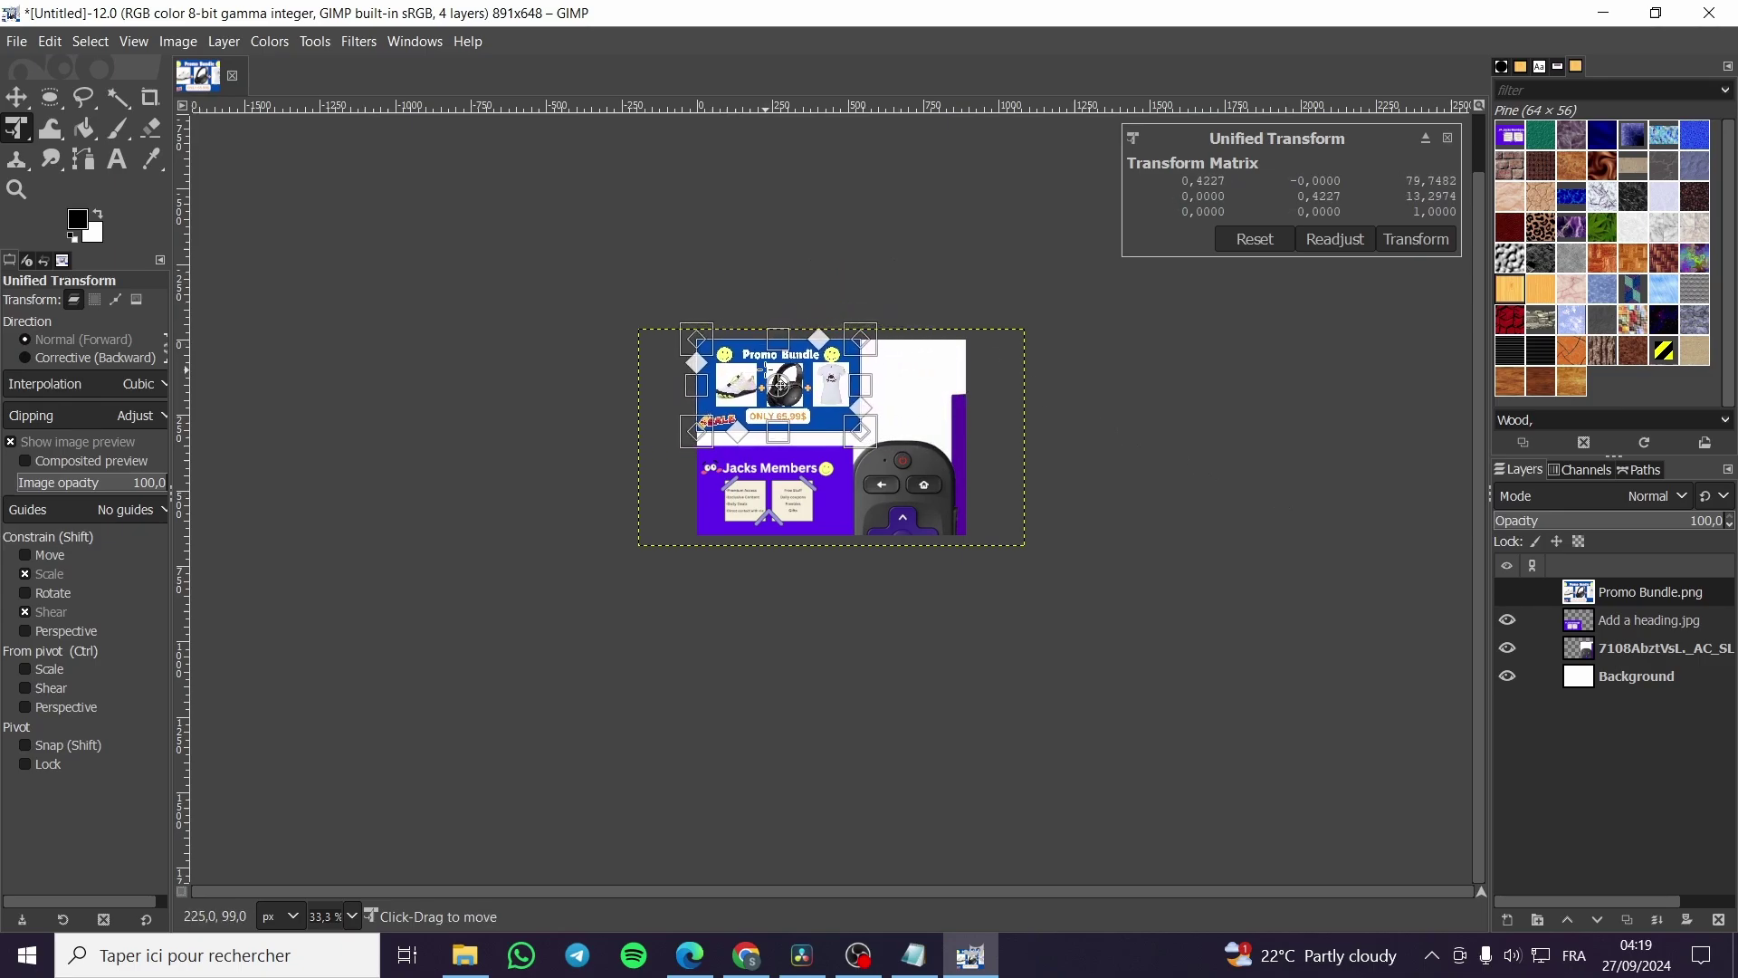
ctrl+scroll(885, 528, up, 3)
scroll(885, 527, up, 2)
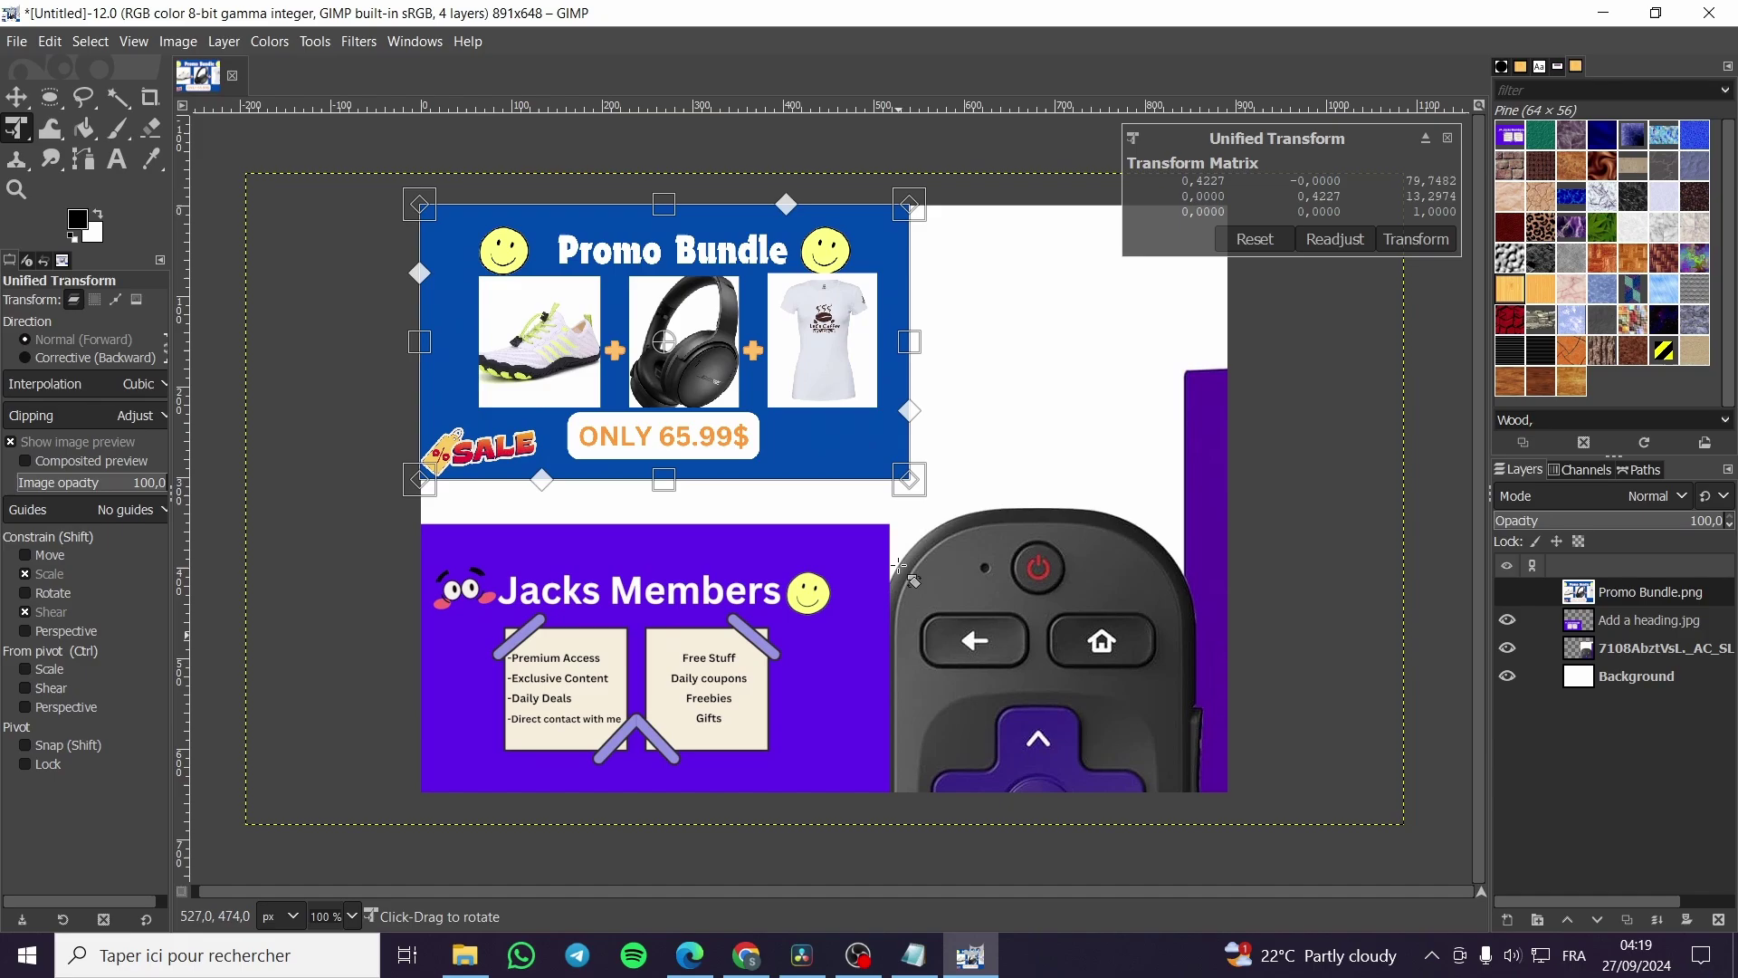
- Pull the graphic's corners in perspective, then cancel the transform and delete the Promo Bundle layer
drag(909, 479, 912, 520)
drag(670, 509, 671, 520)
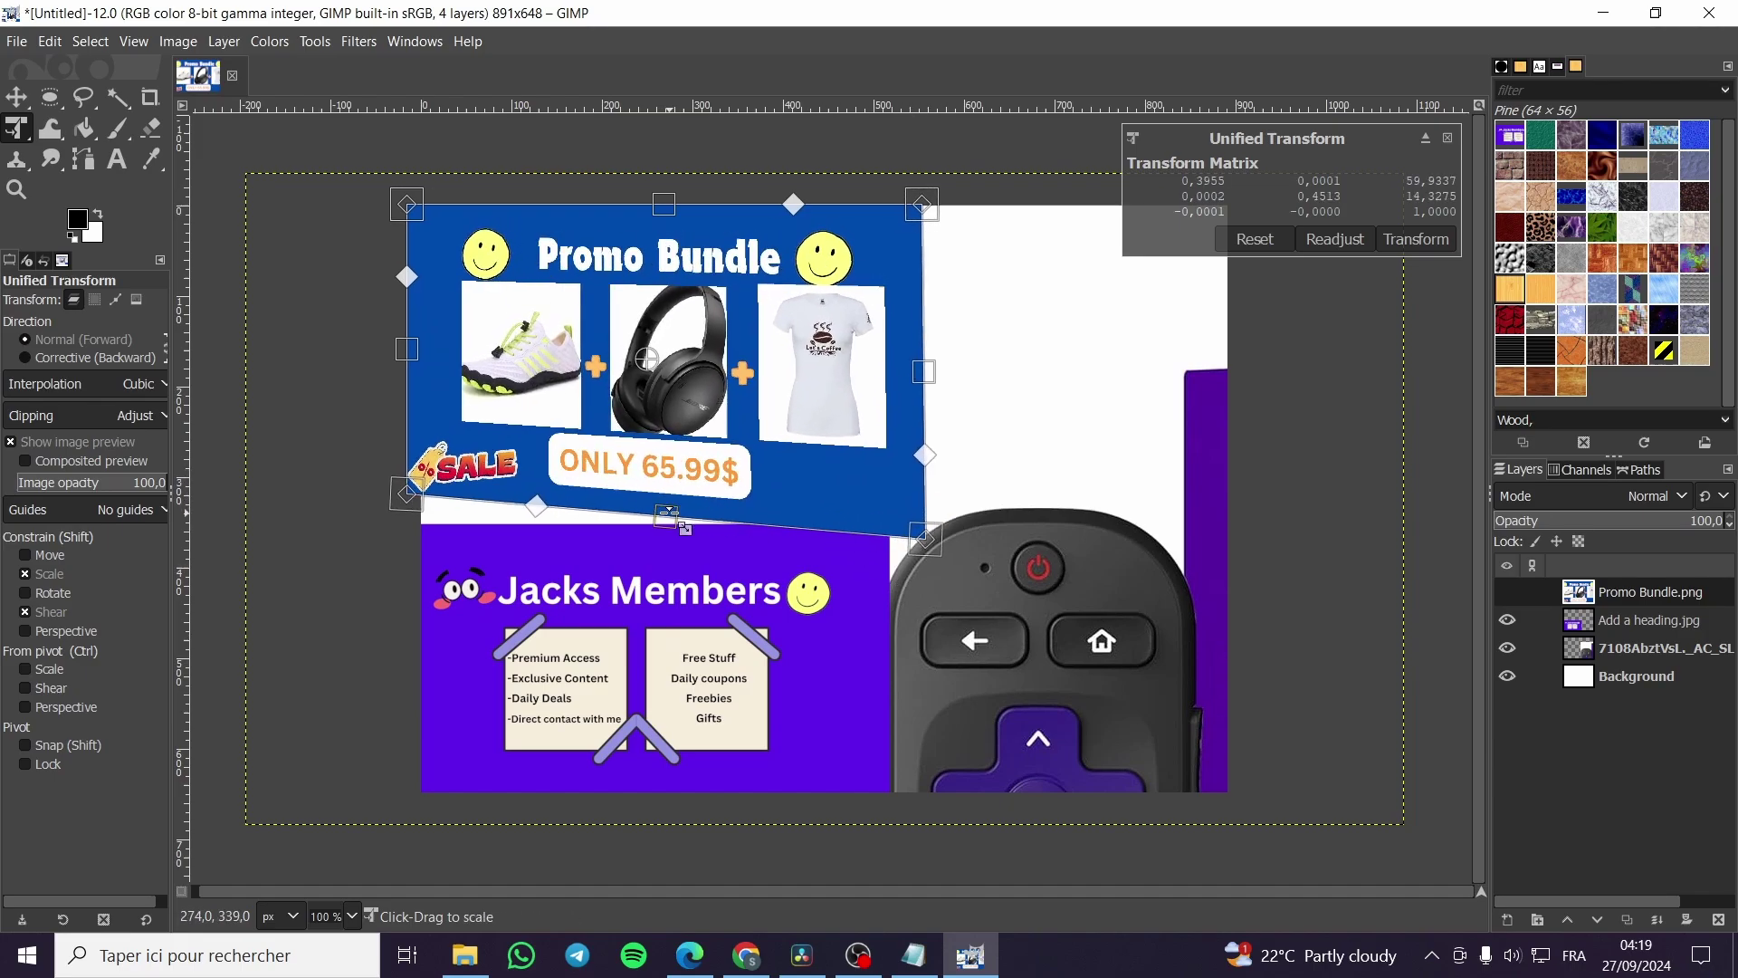
drag(422, 488, 422, 522)
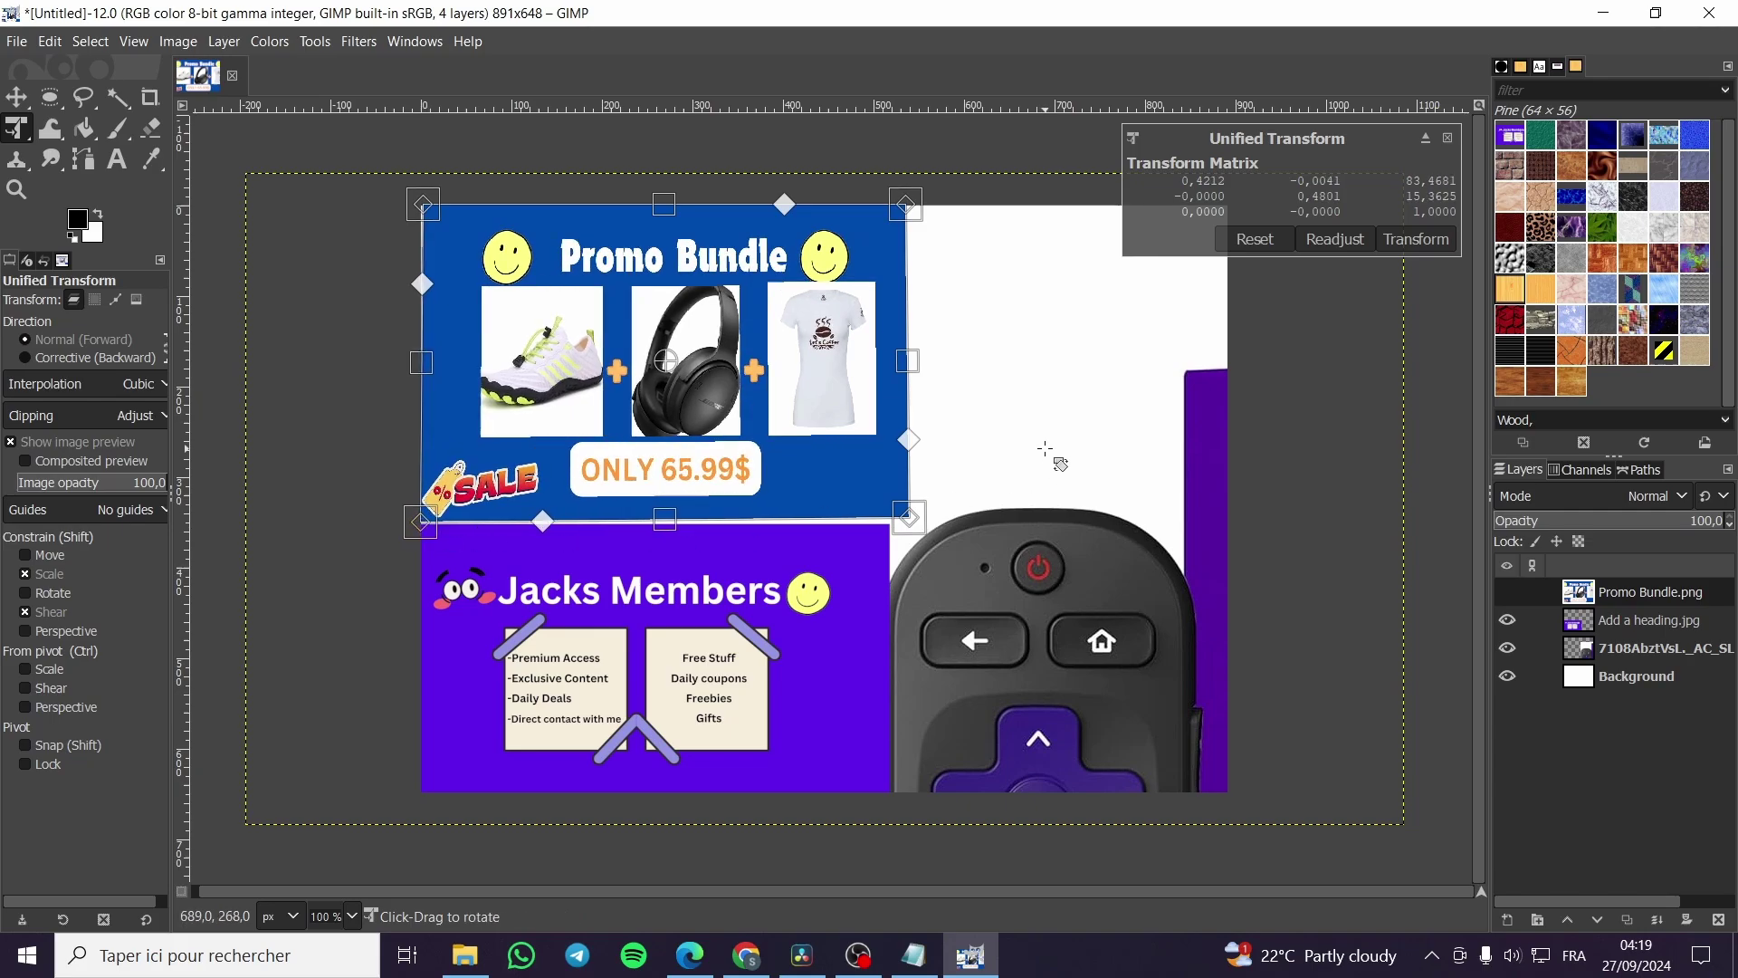
click(1444, 139)
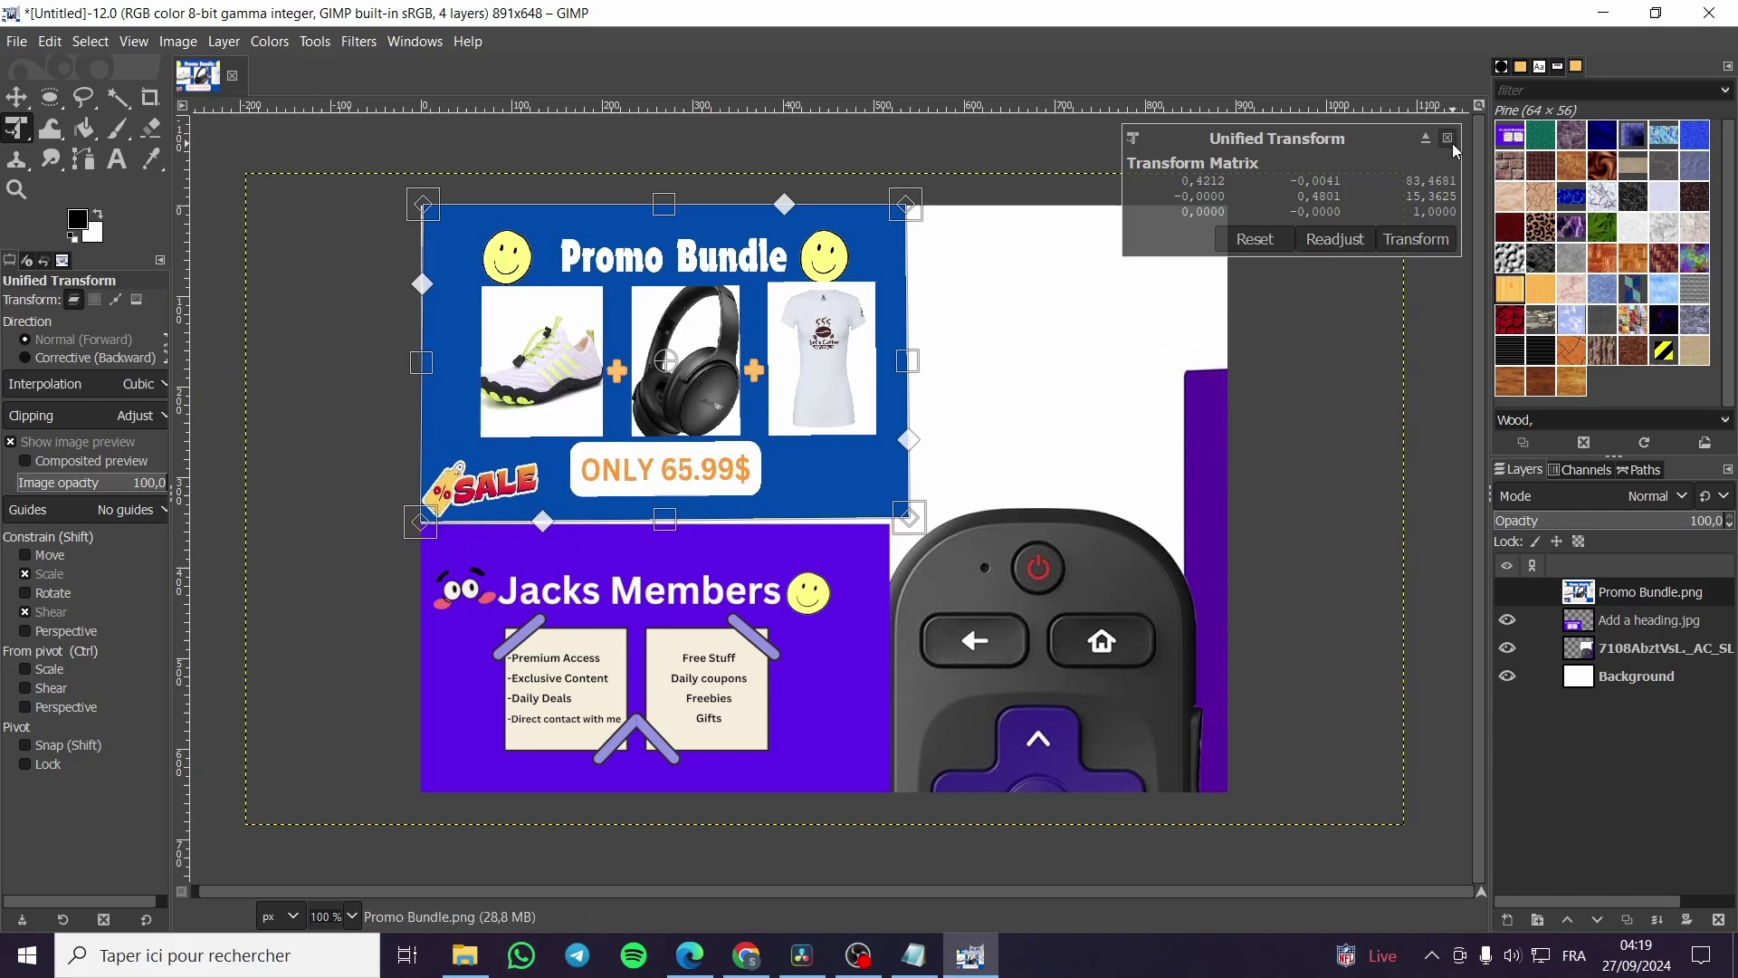
key(ctrl+z)
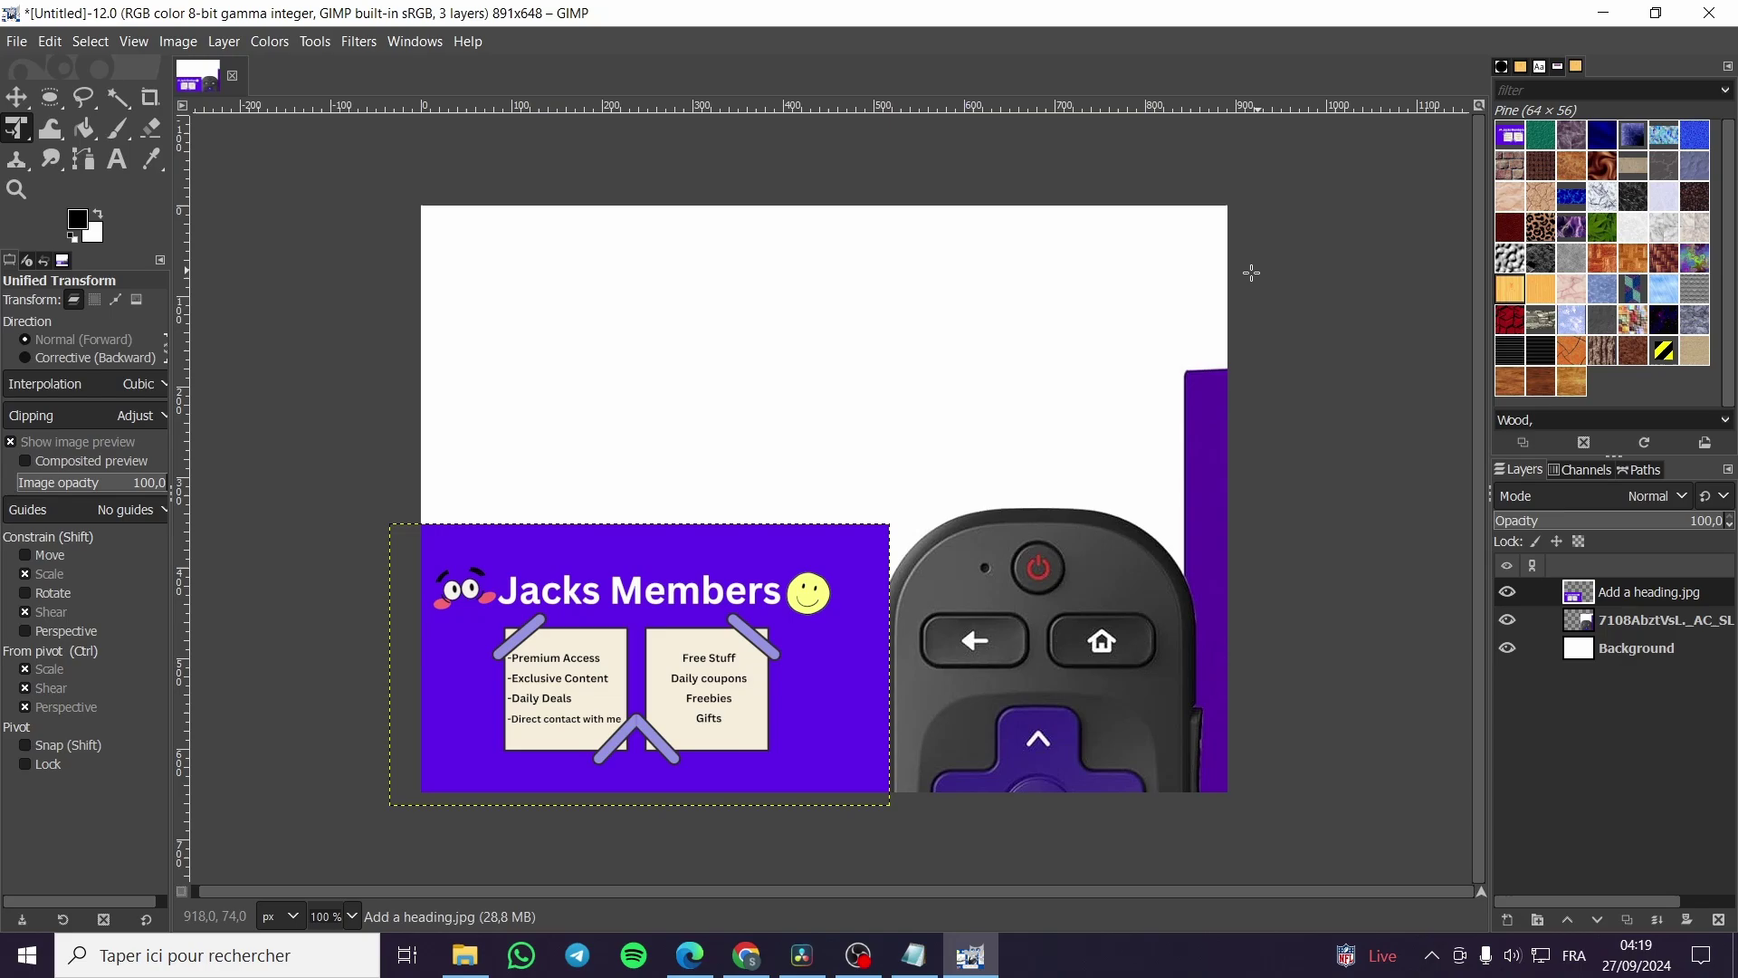